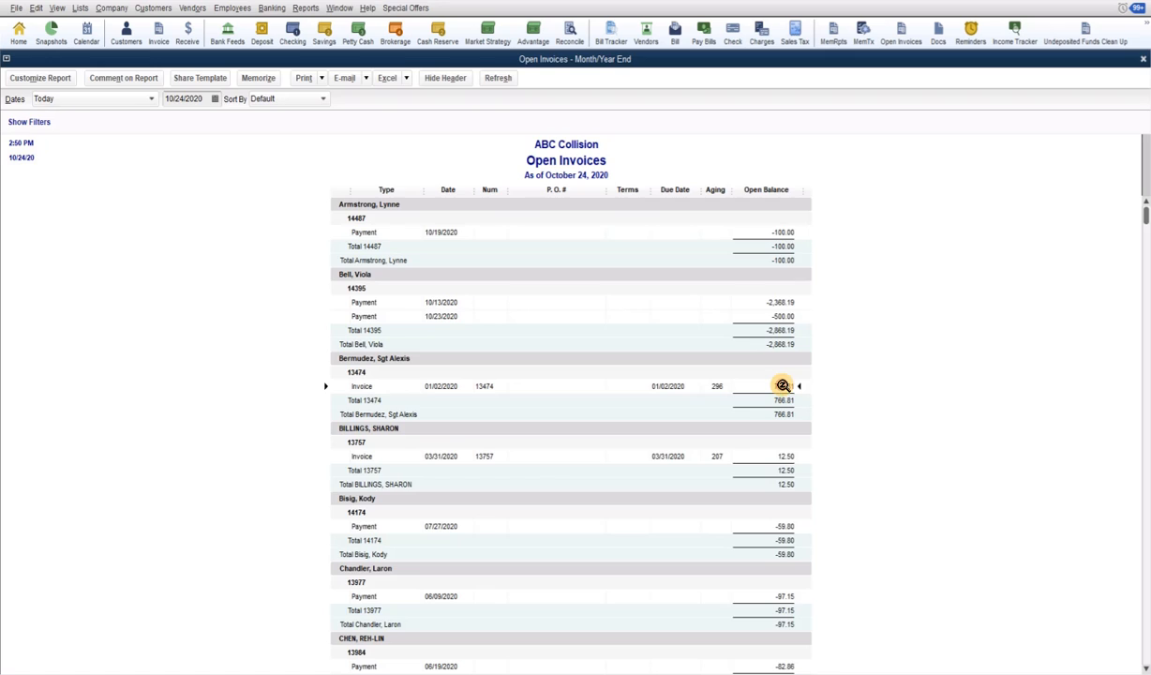
Open invoice 13474 from the report and review its two applied payments and 766.81 balance due
double_click(783, 385)
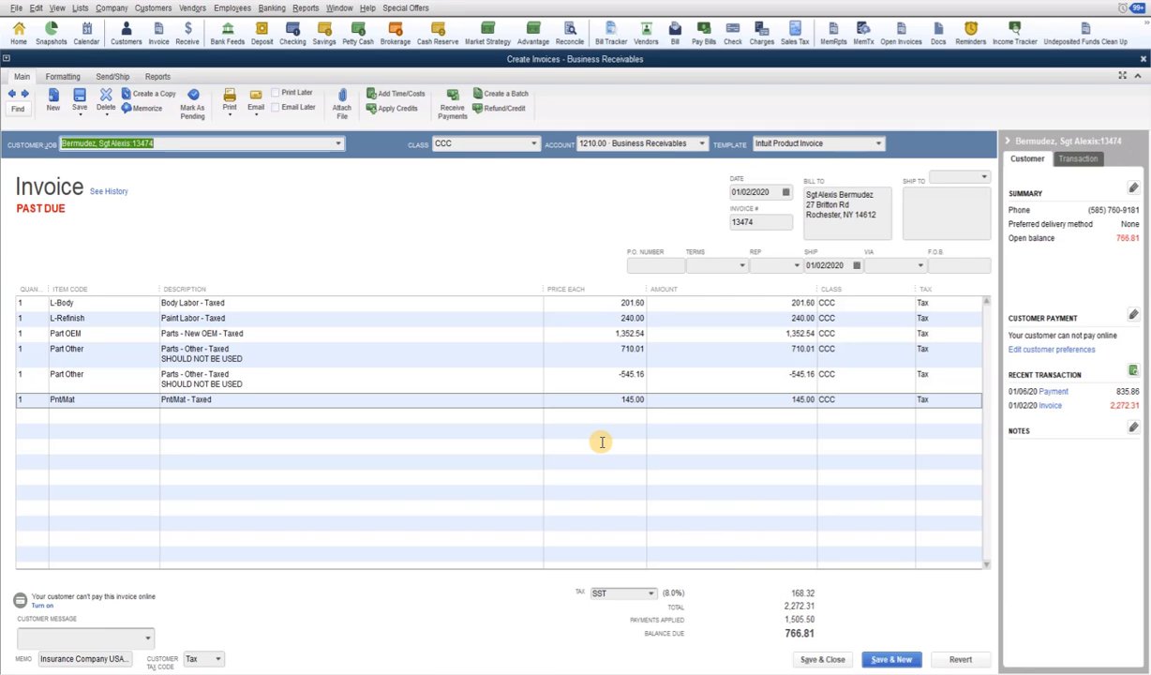
key("ctrl+h")
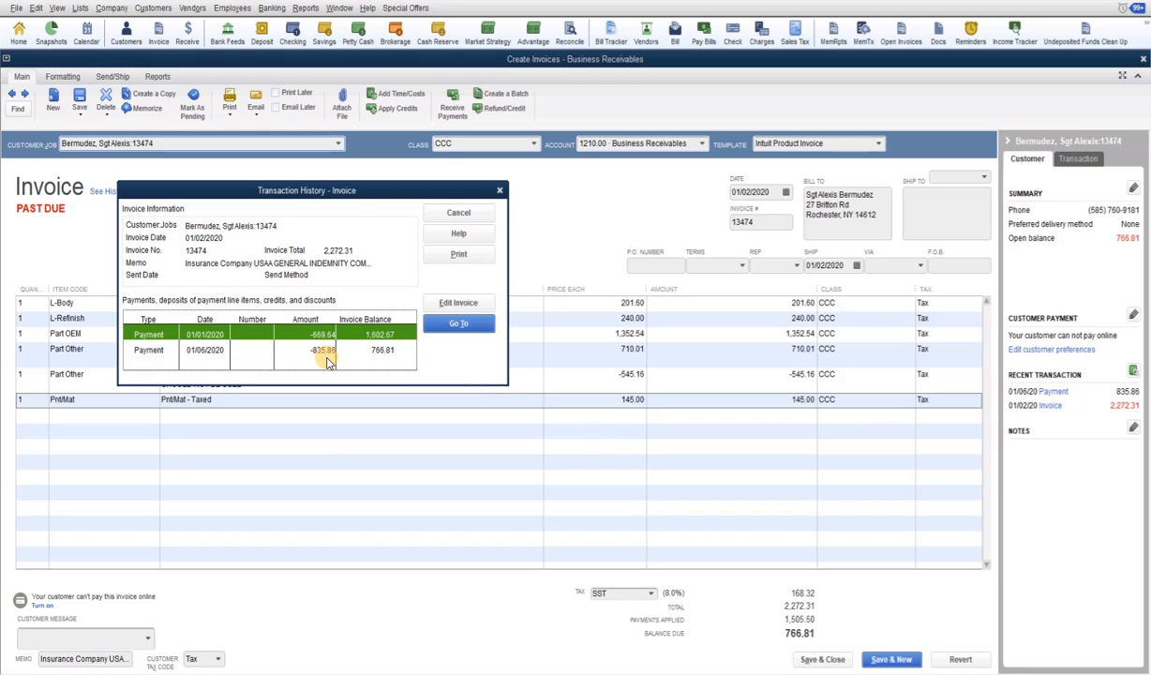
left_click(460, 214)
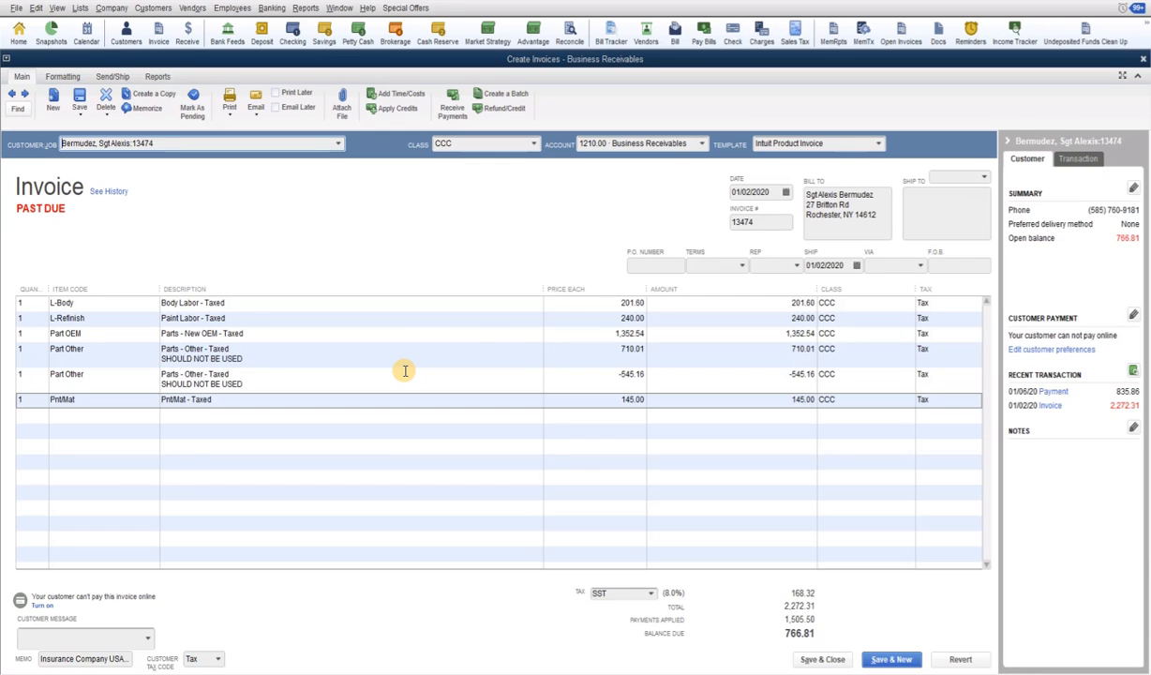
key("alt+Tab")
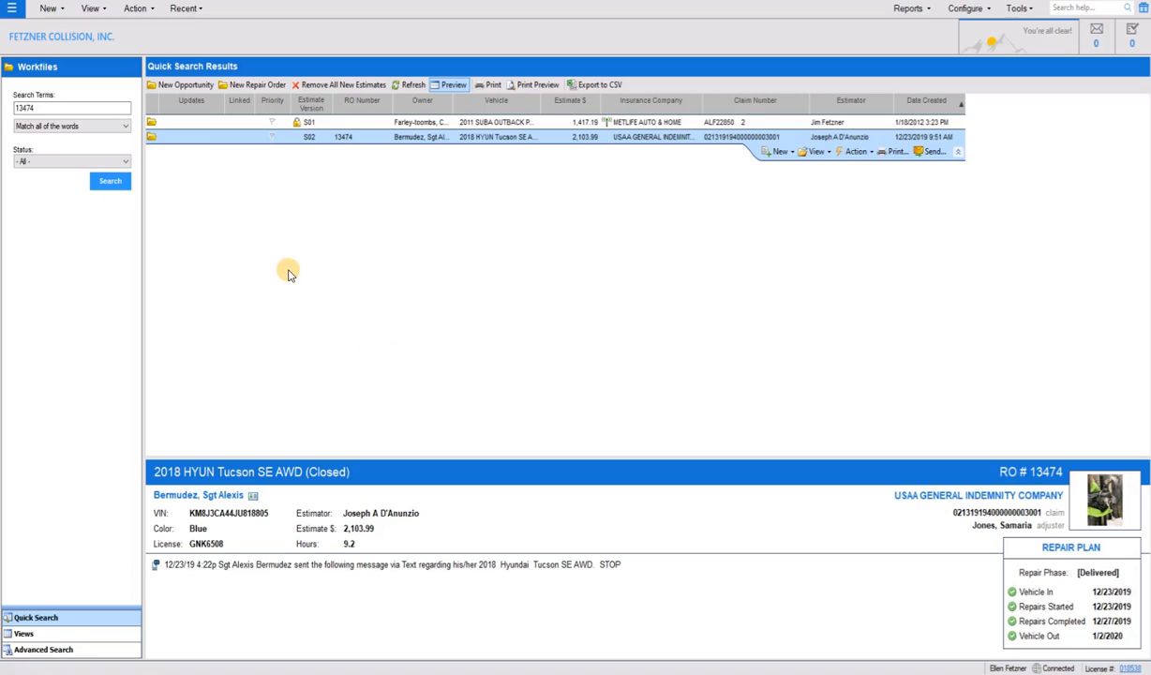
Open CCC ONE's S02 workfile for repair order 13474 and check its receipts, including the 598.49 adjustment credit
double_click(366, 144)
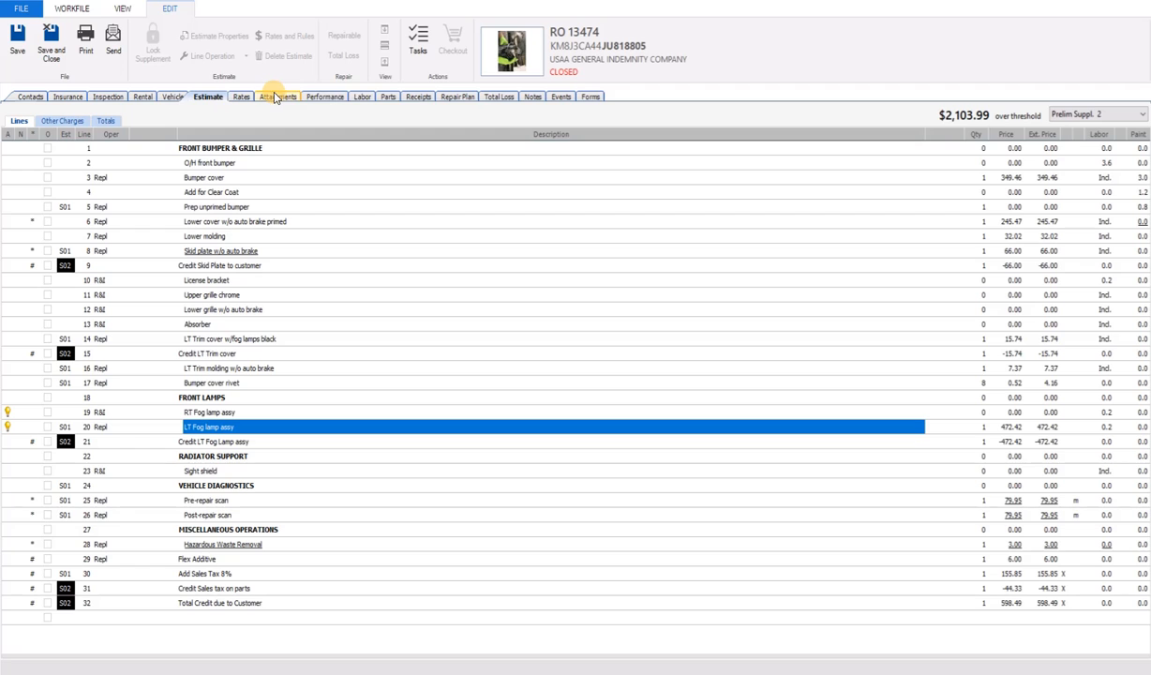
left_click(412, 97)
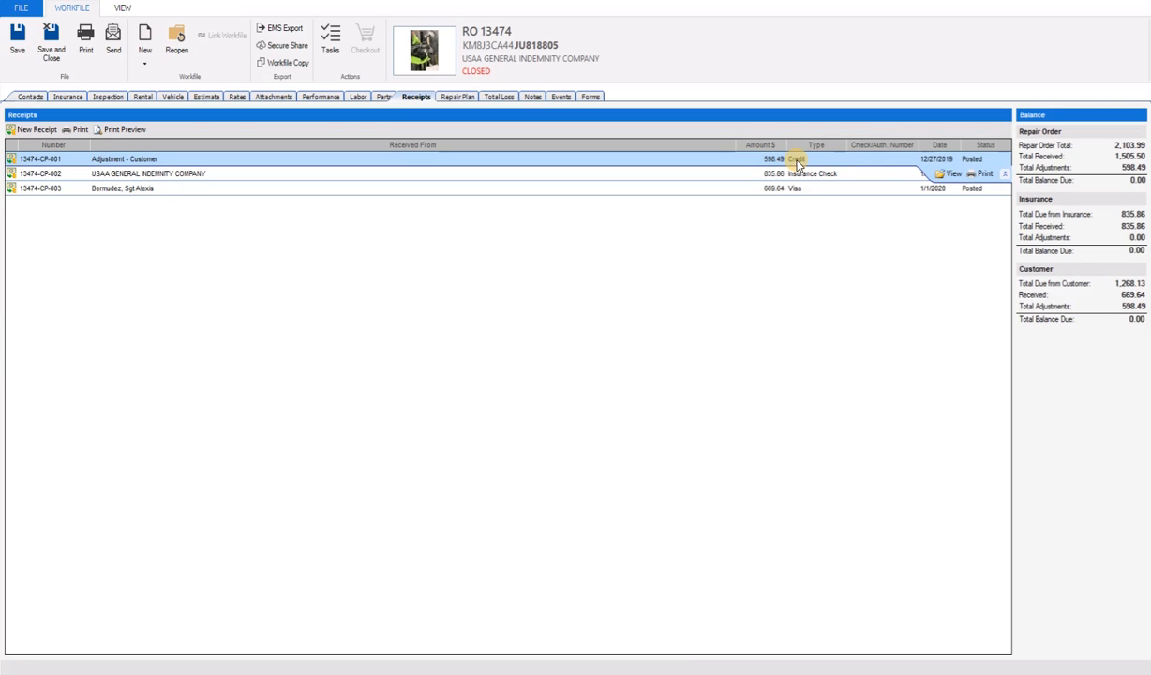
key("alt+Tab")
key("alt+Tab")
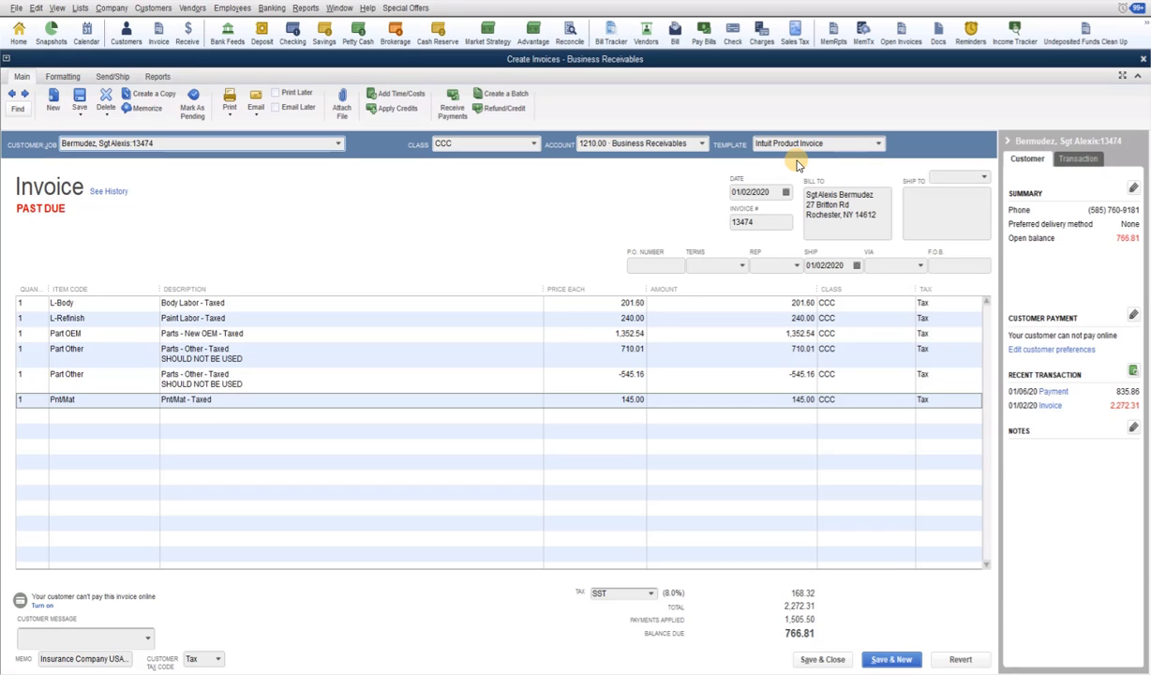
Bring CCC ONE's 13474 workfile receipts back to the front
key("alt+Tab")
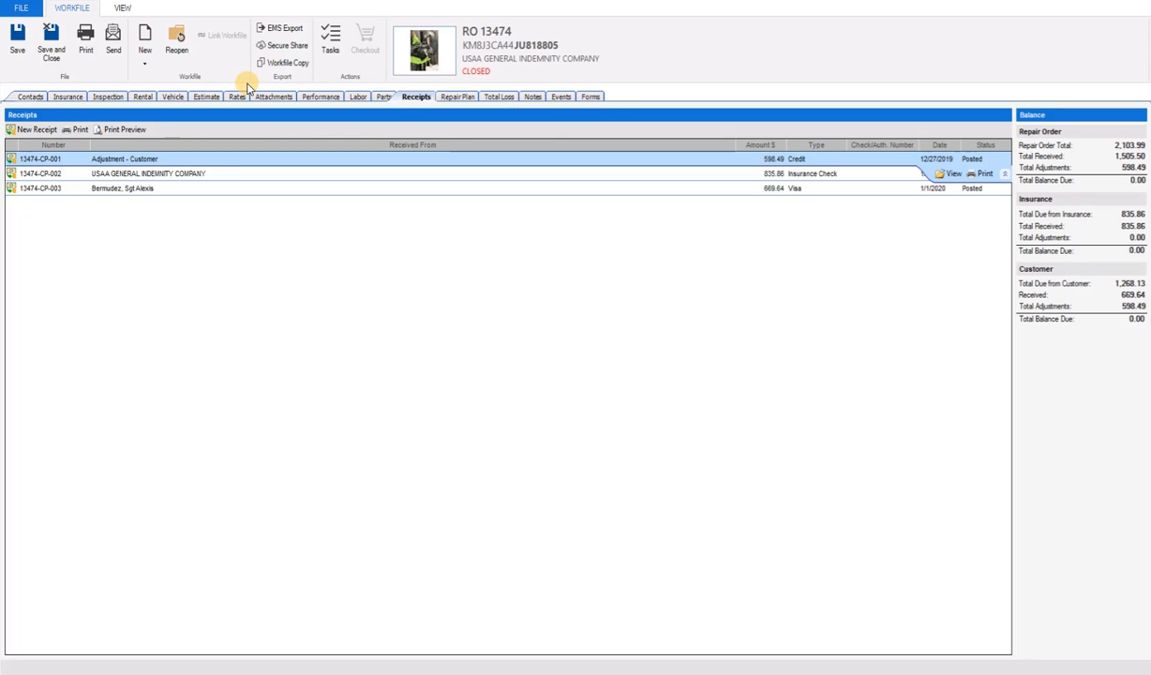
Check the repair order's tax rates, contacts and estimate totals of 2,103.99 against the 2,272.31 invoice
left_click(237, 96)
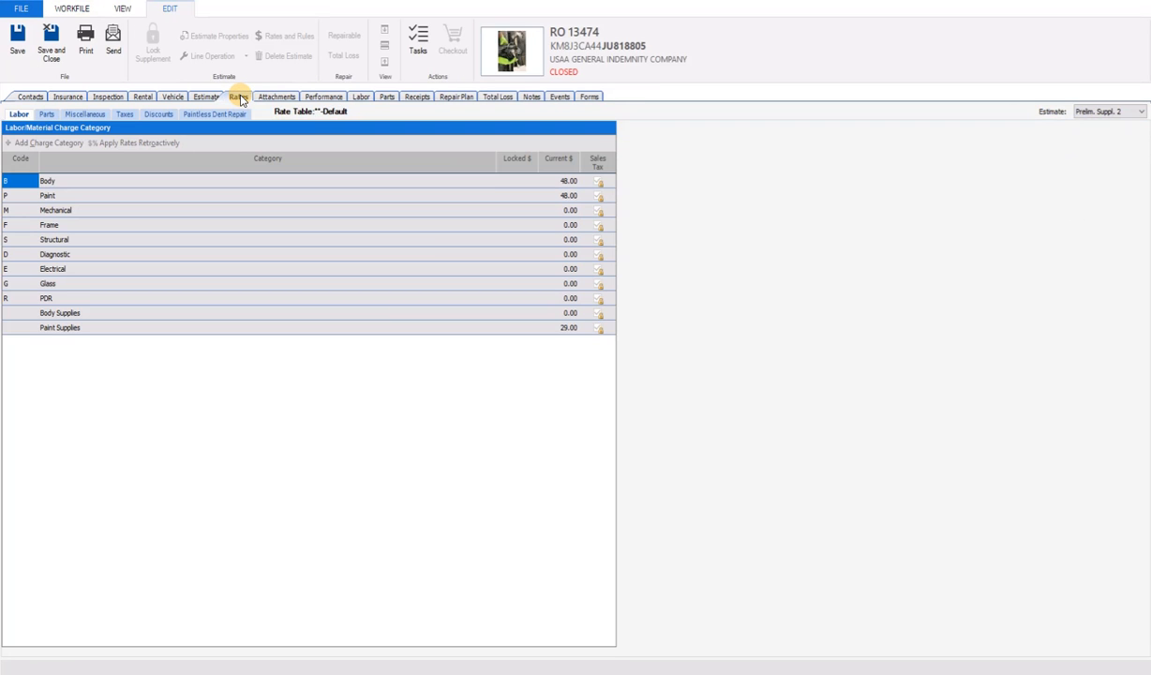
left_click(123, 115)
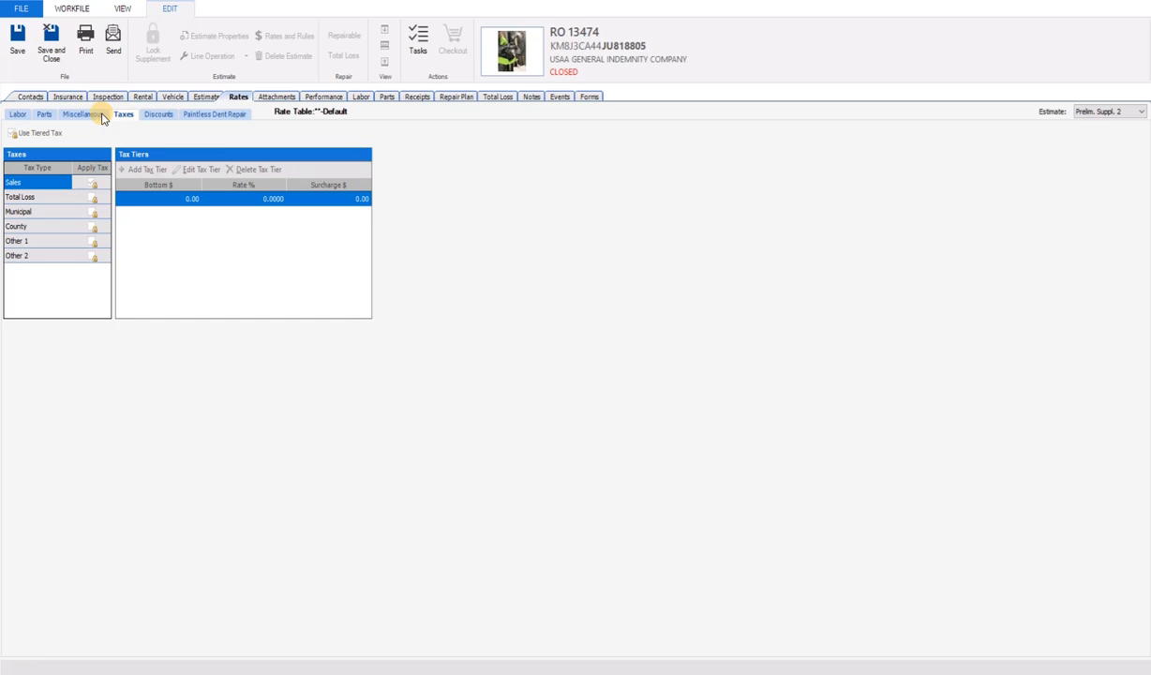
left_click(31, 97)
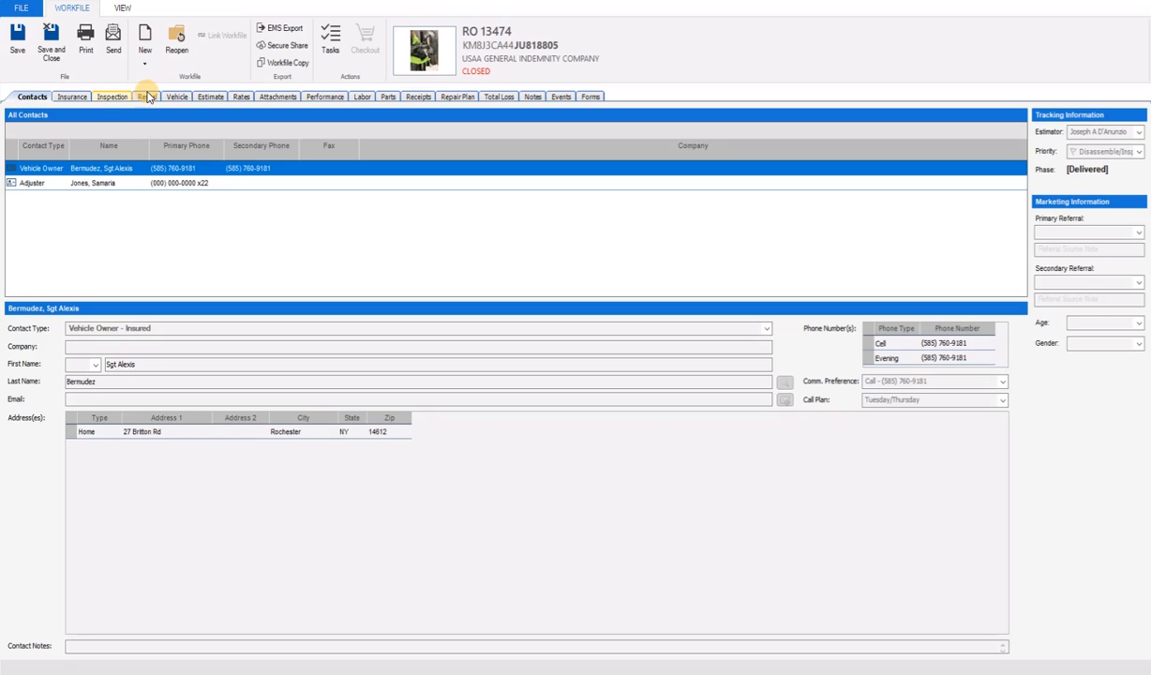
left_click(212, 97)
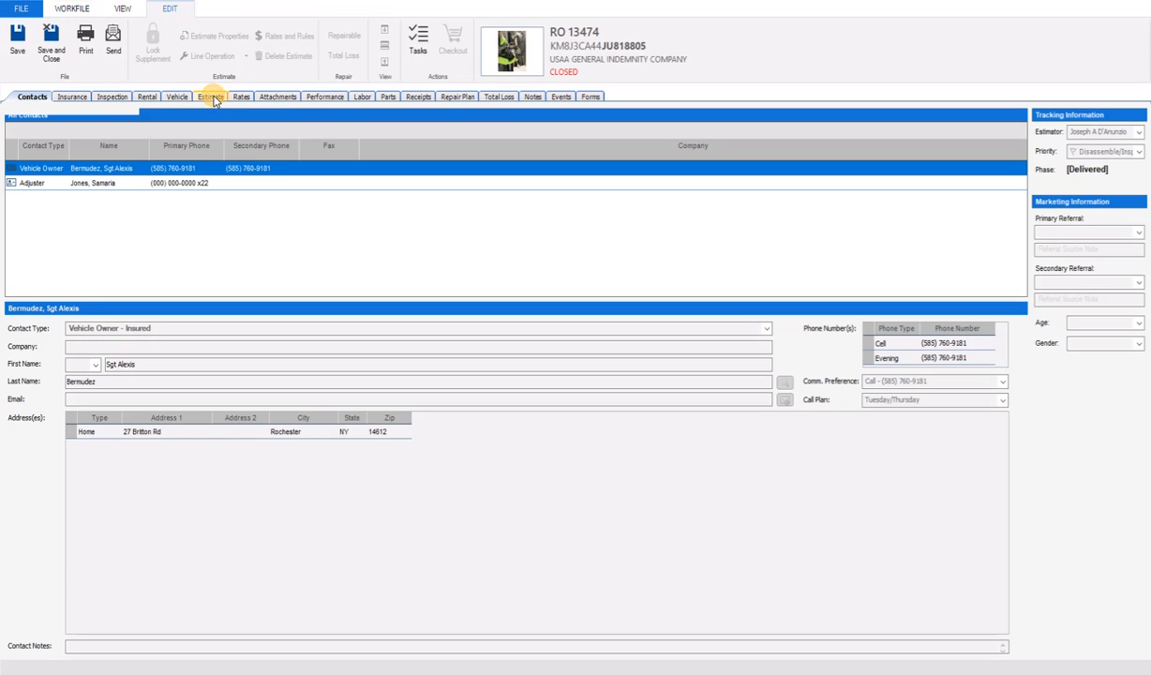
left_click(108, 121)
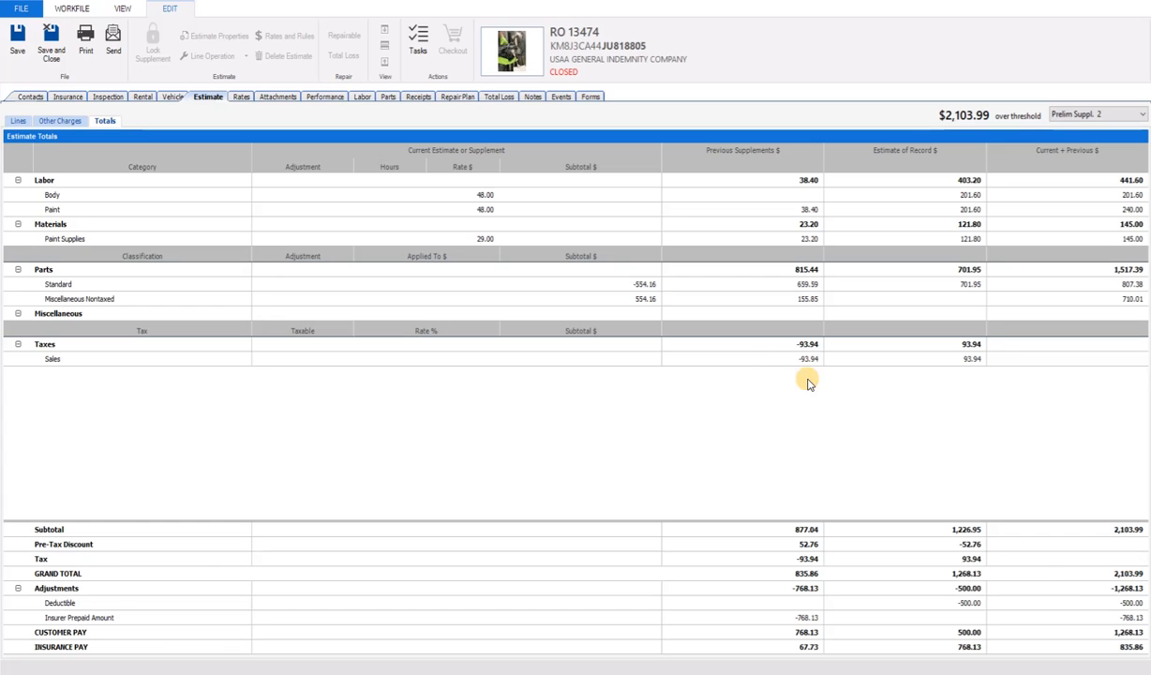
key("alt+Tab")
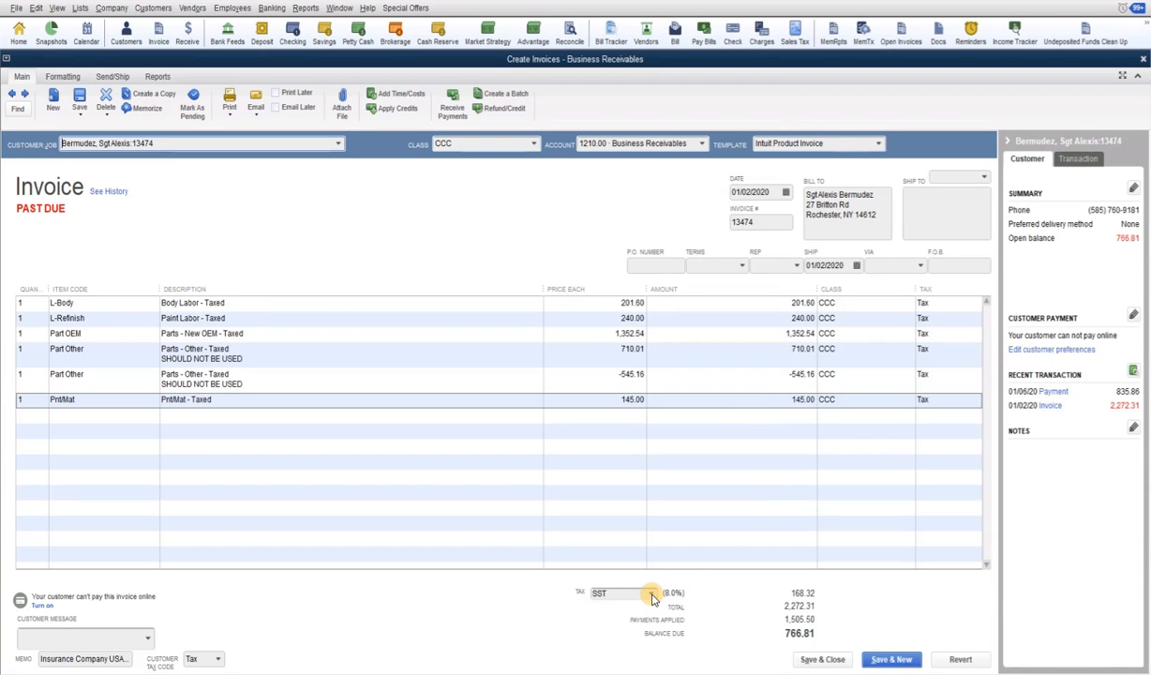
Set invoice 13474's sales tax to Tax Exempt, bringing the total to 2,103.99 and 598.49 due
left_click(654, 595)
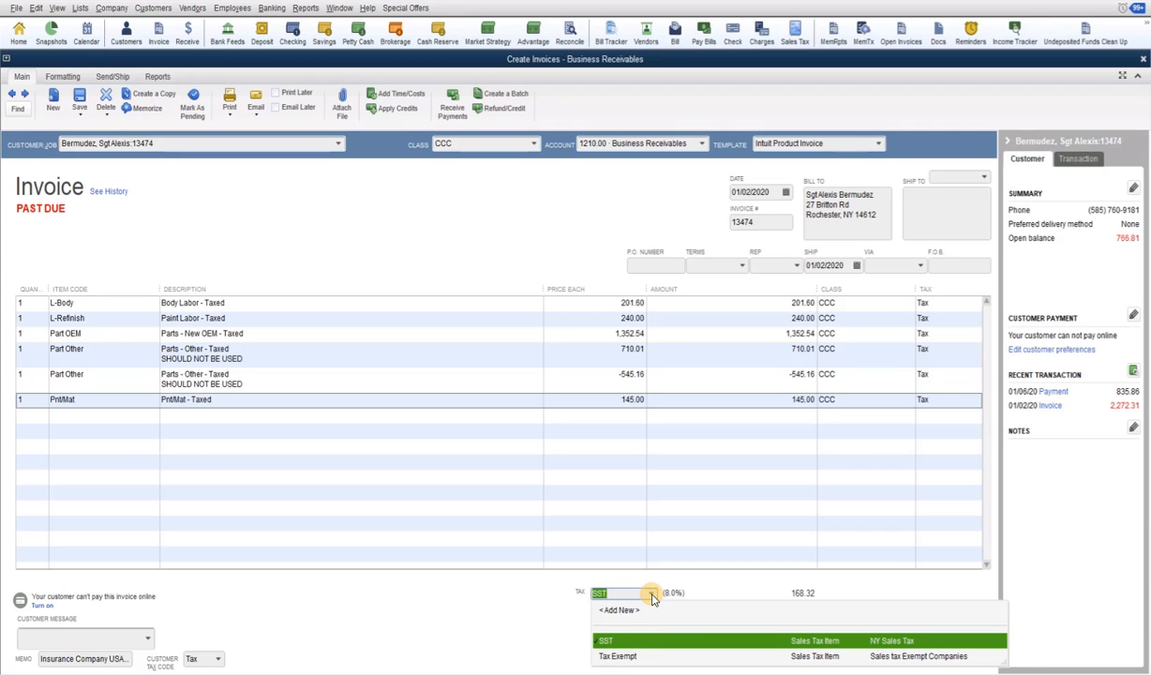
left_click(617, 656)
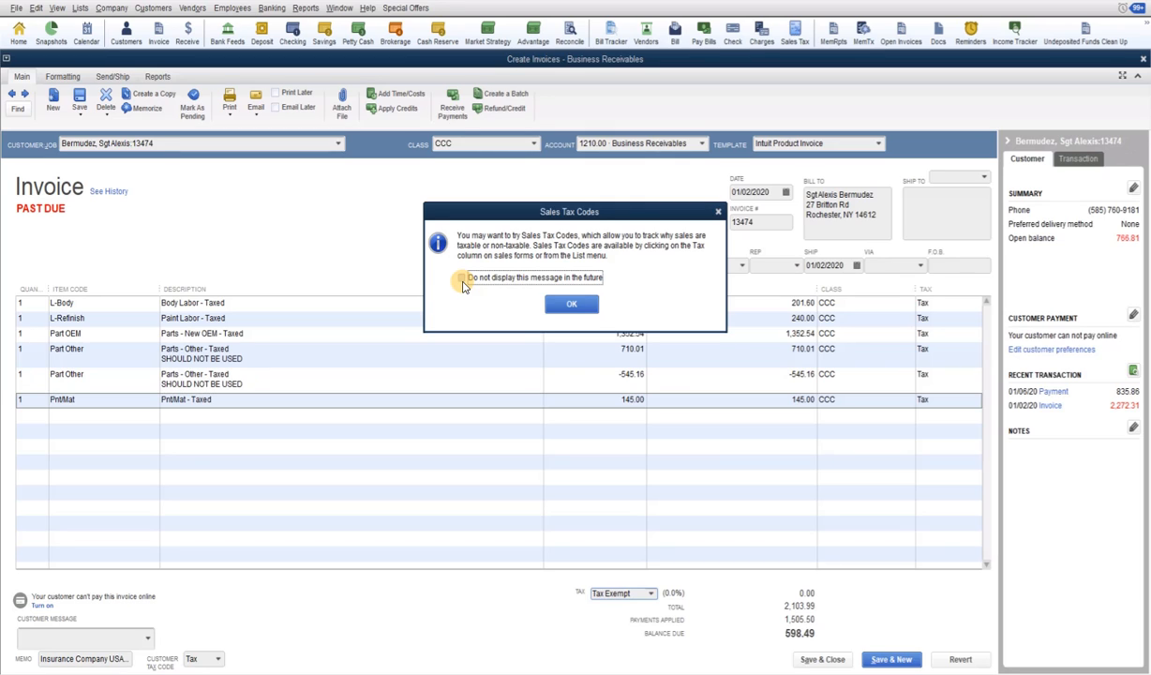
left_click(573, 302)
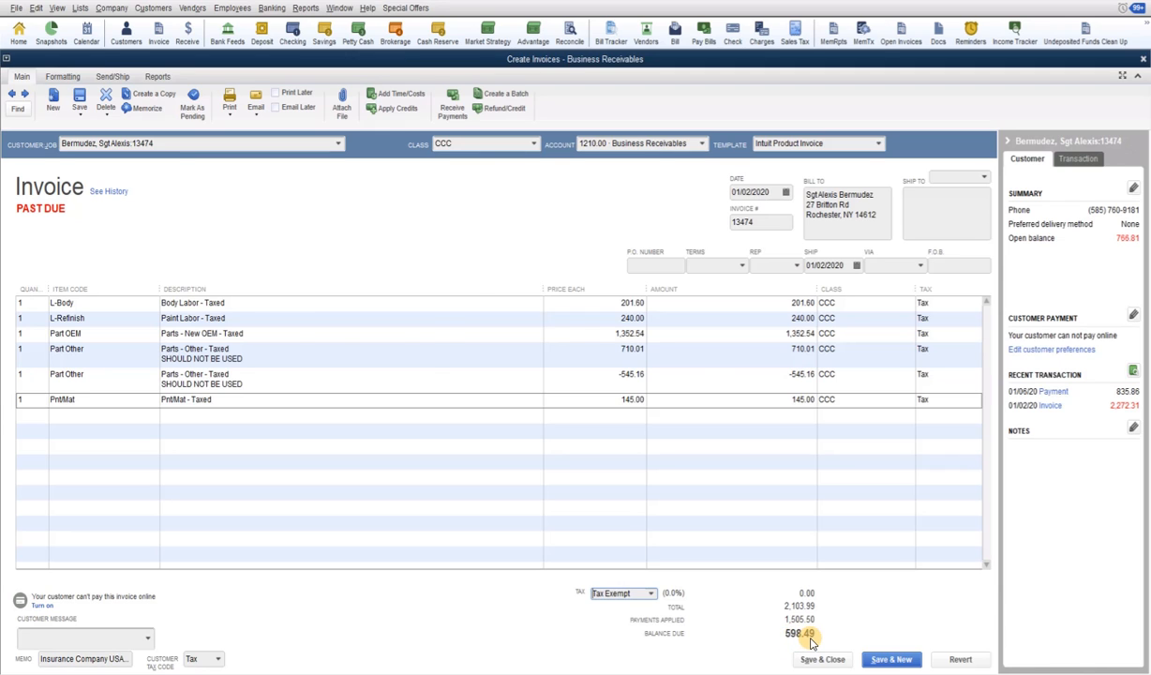
key("alt+Tab")
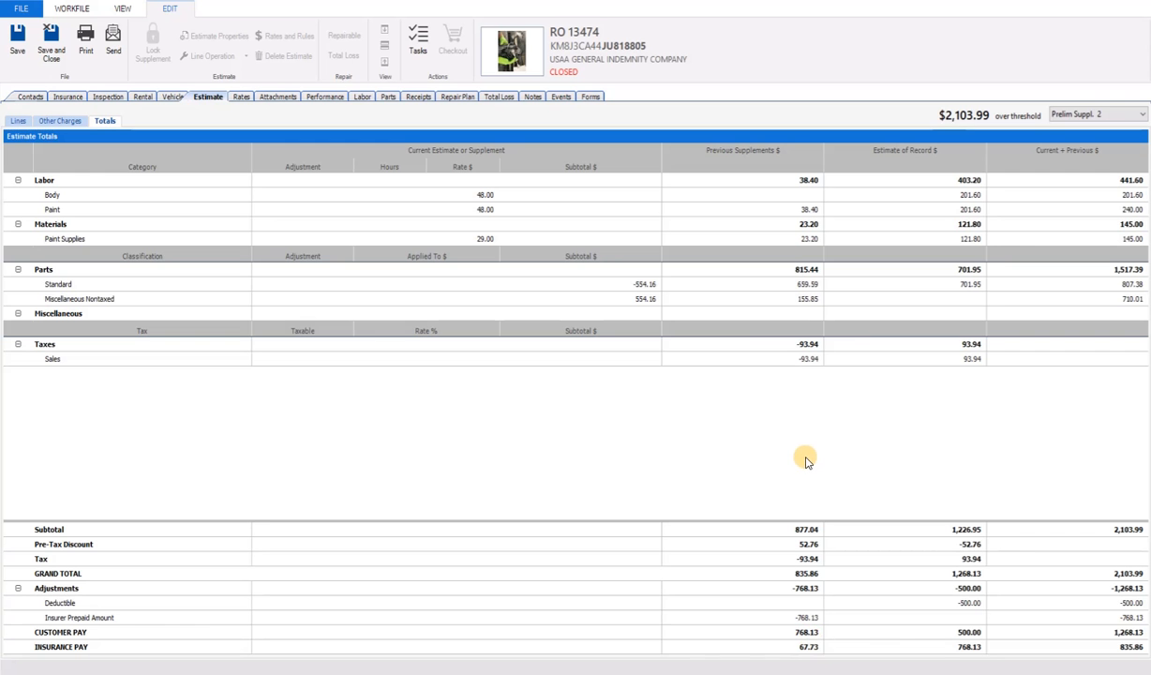
Compare CCC ONE's 598.49 receipts adjustment with the invoice's 598.49 balance due
left_click(419, 98)
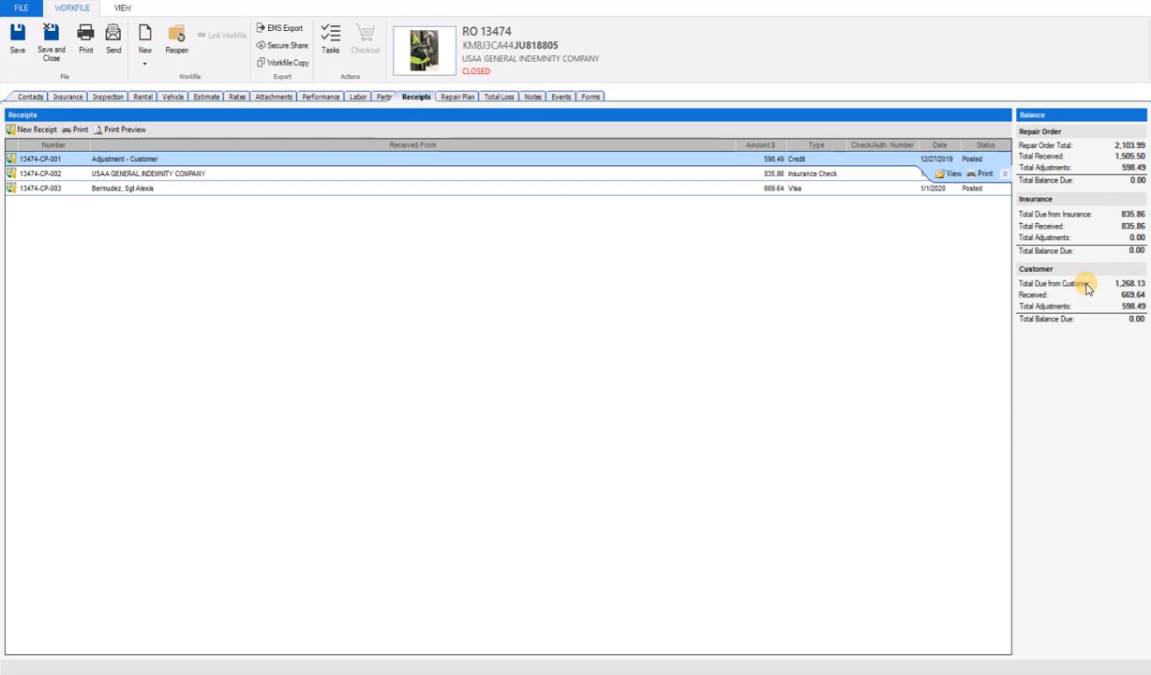
key("alt+Tab")
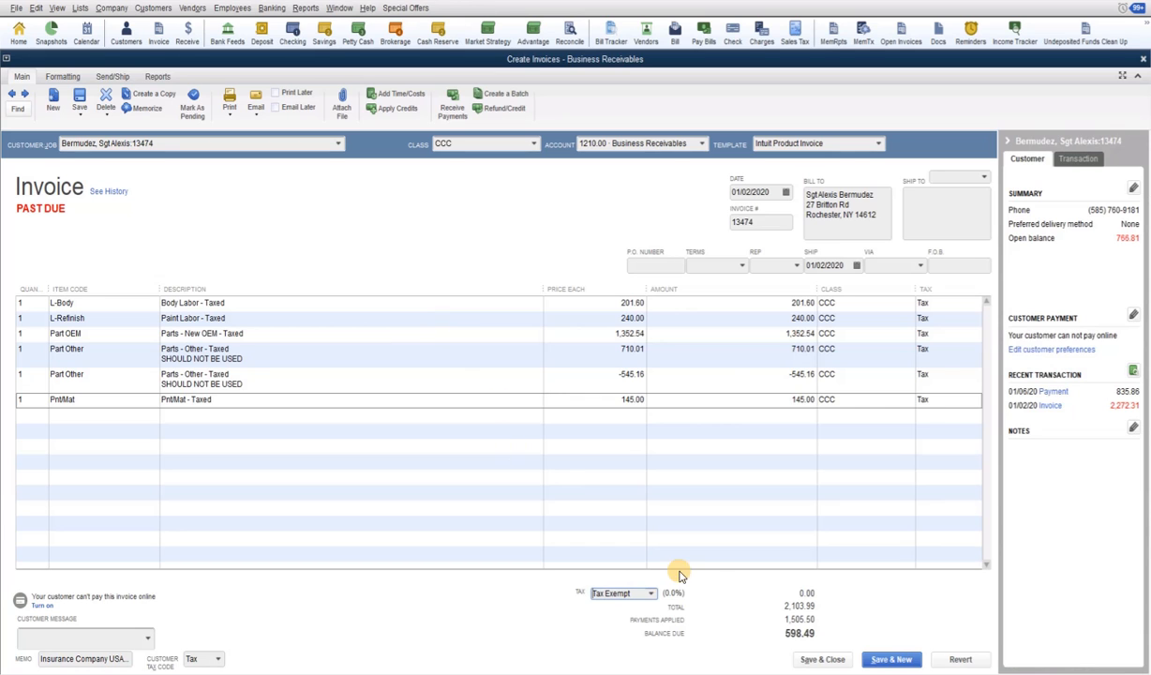
Save invoice 13474, confirming the changed amount and the permanent tax item change
left_click(823, 661)
left_click(523, 209)
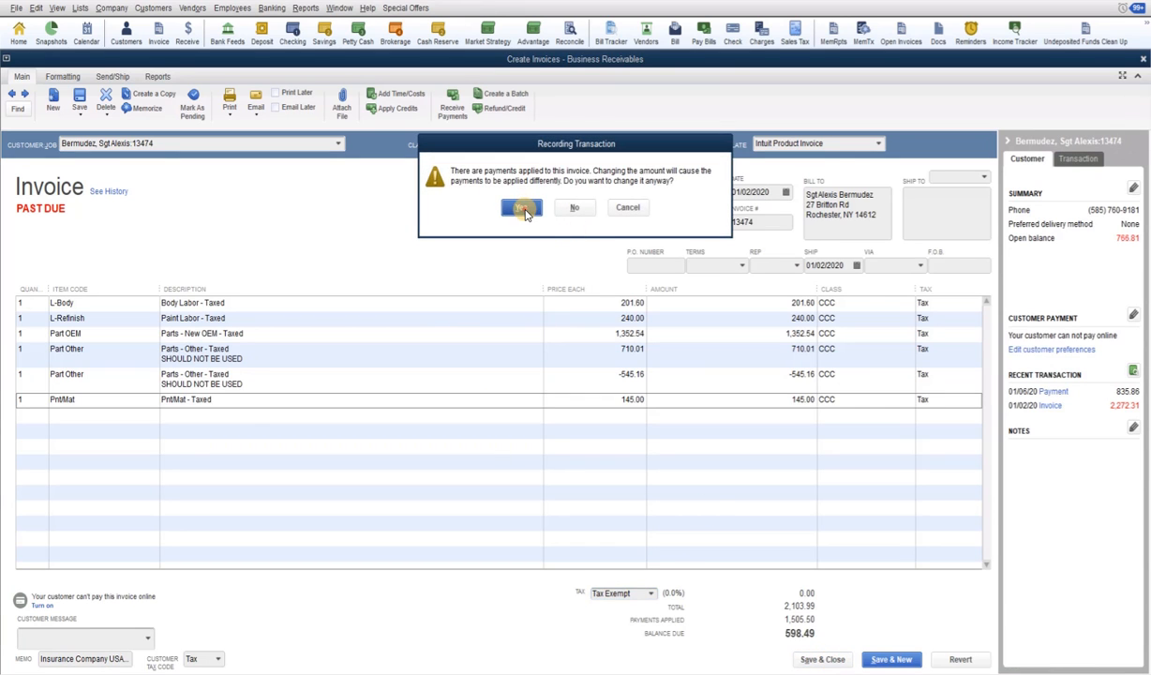
left_click(532, 269)
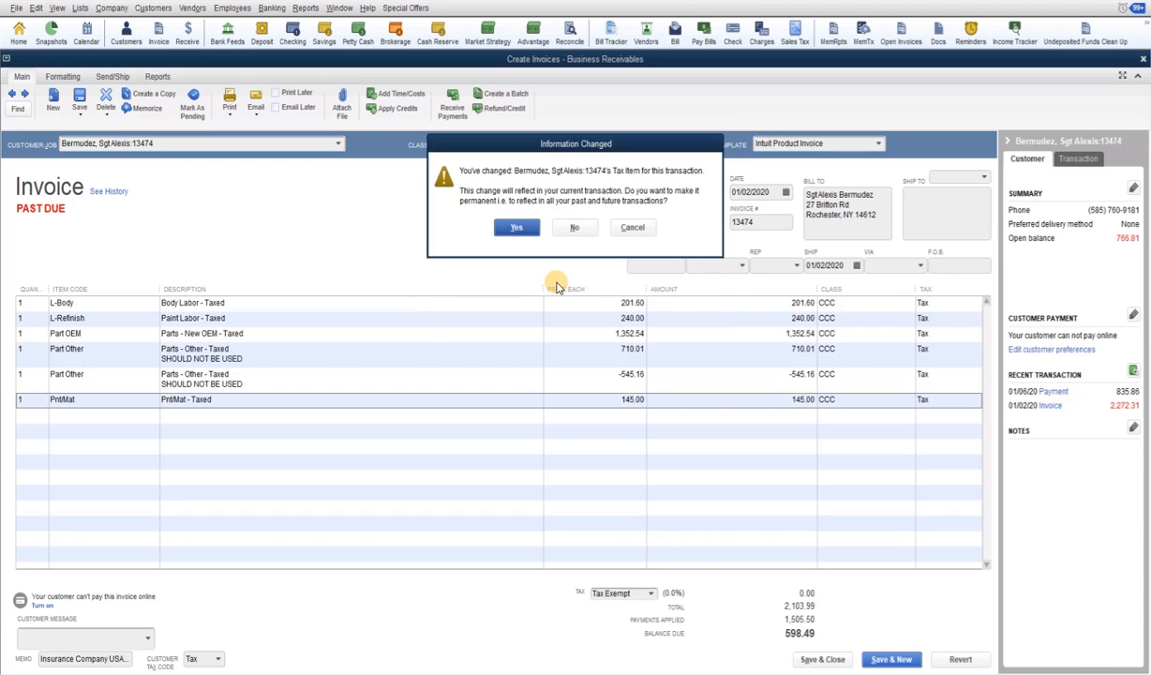
left_click(511, 229)
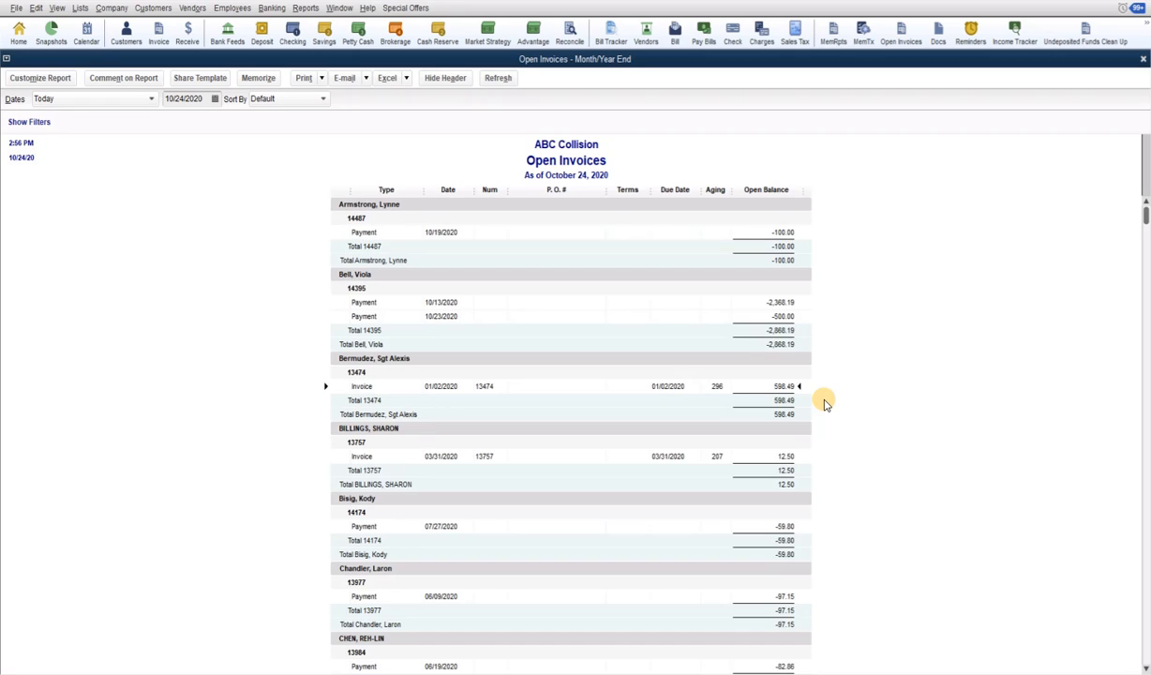
Open the Memorized Transaction List via MemRpts and MemTx on the icon bar
left_click(832, 35)
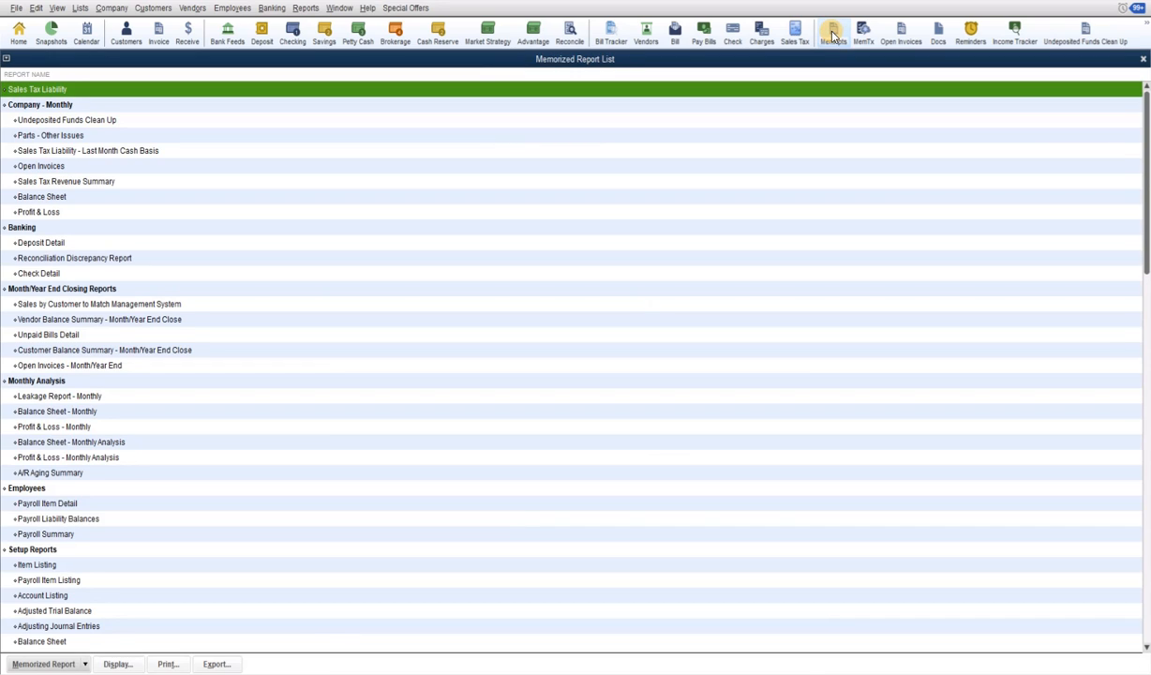
left_click(863, 35)
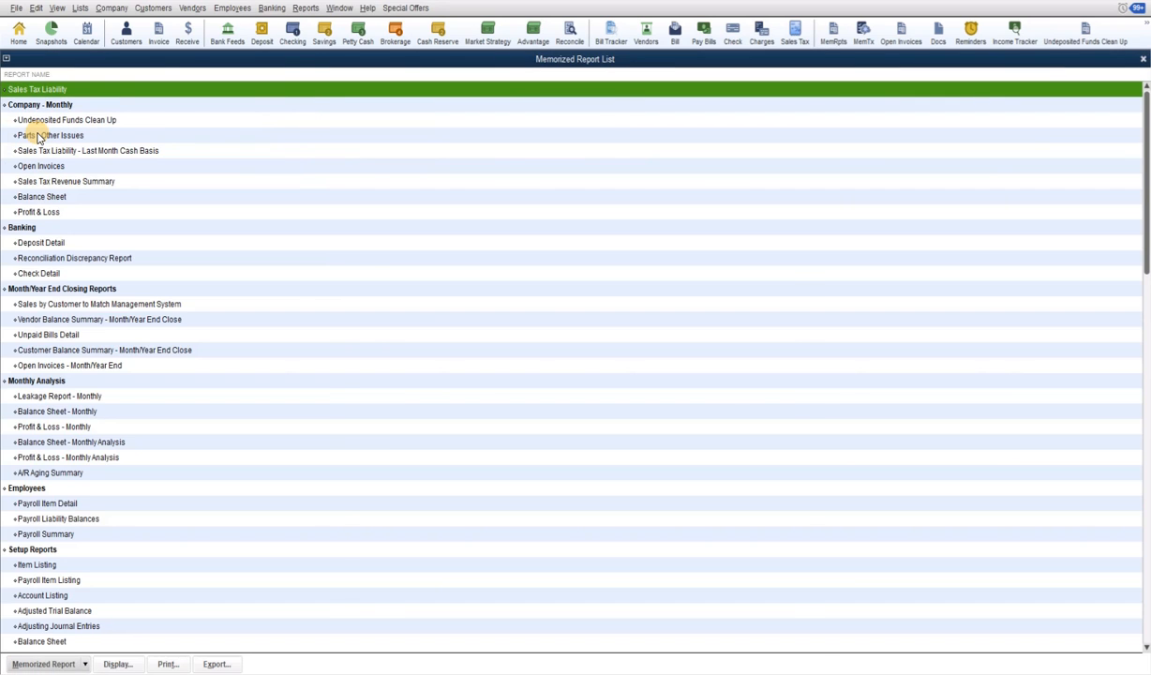
Recheck Open Invoices, then start a check from the memorized Adjustment - Prior Period transaction
double_click(37, 136)
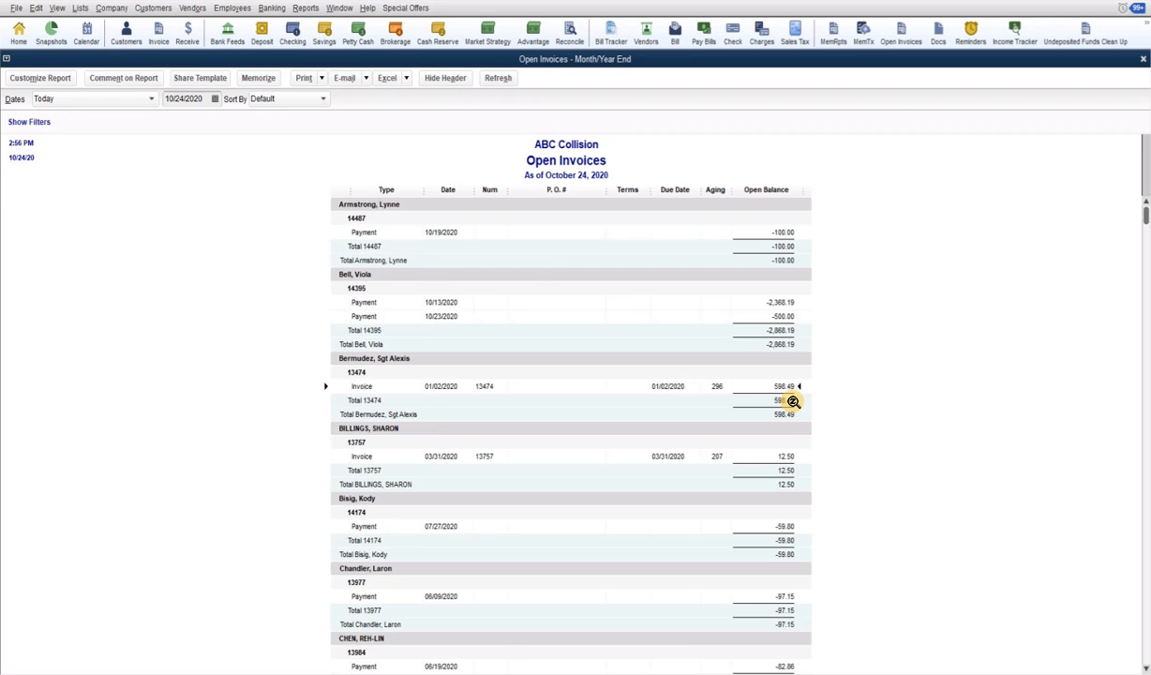
key("alt+Tab")
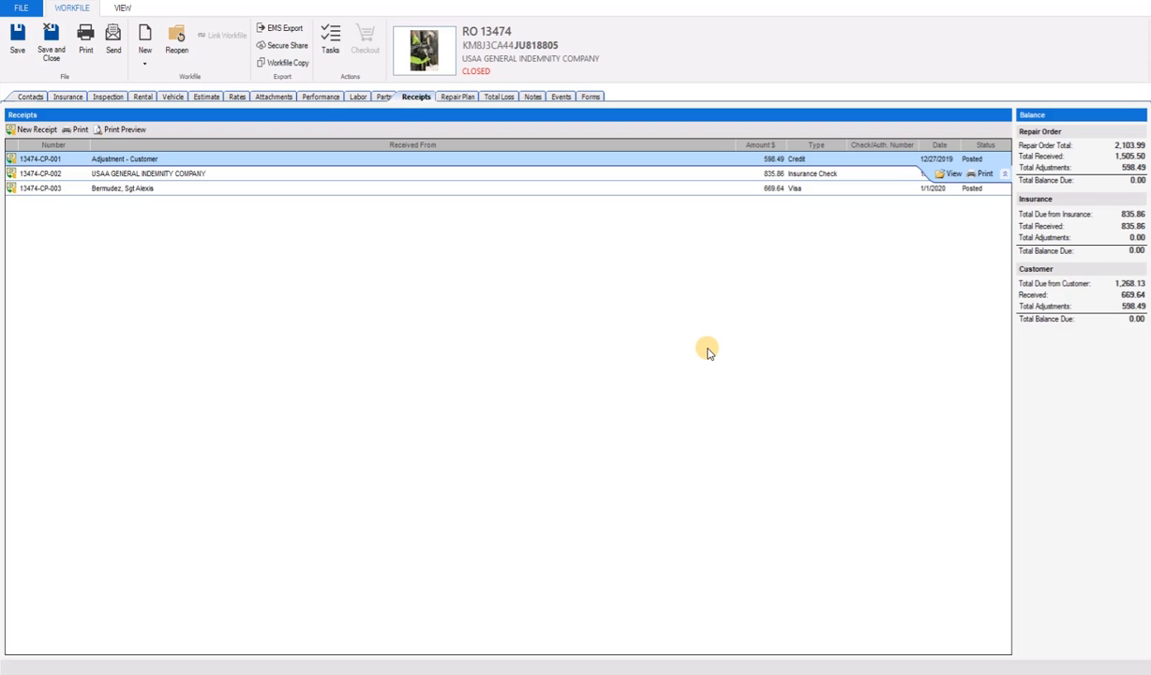
key("alt+Tab")
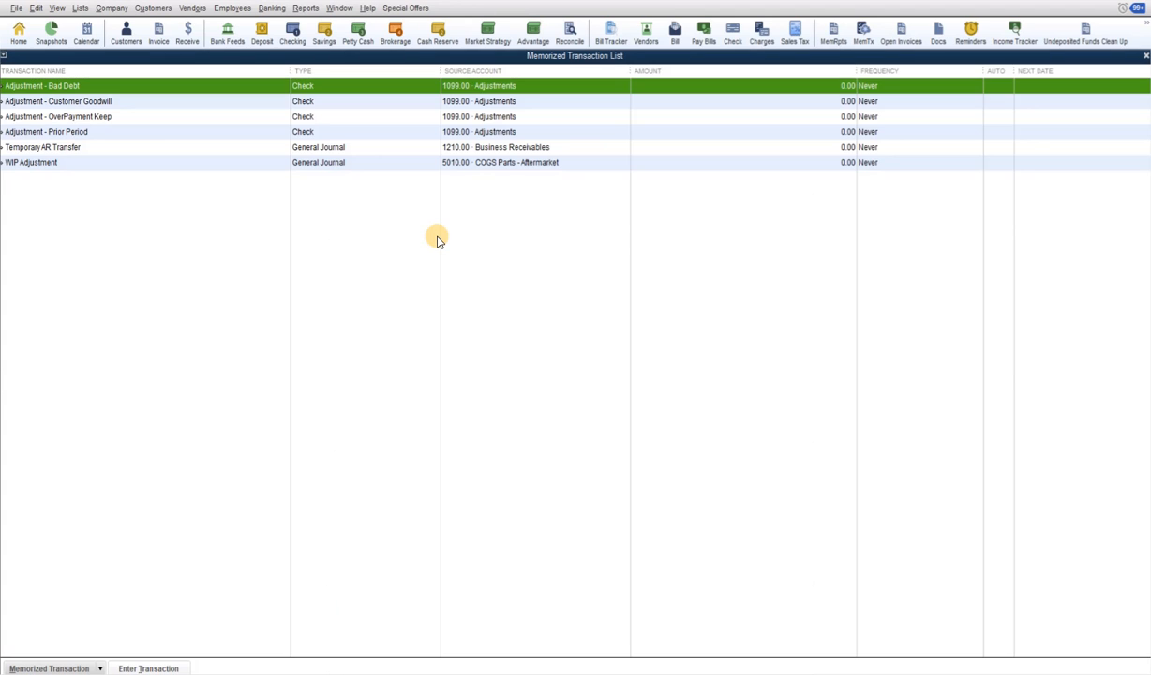
key("ctrl+Tab")
double_click(72, 133)
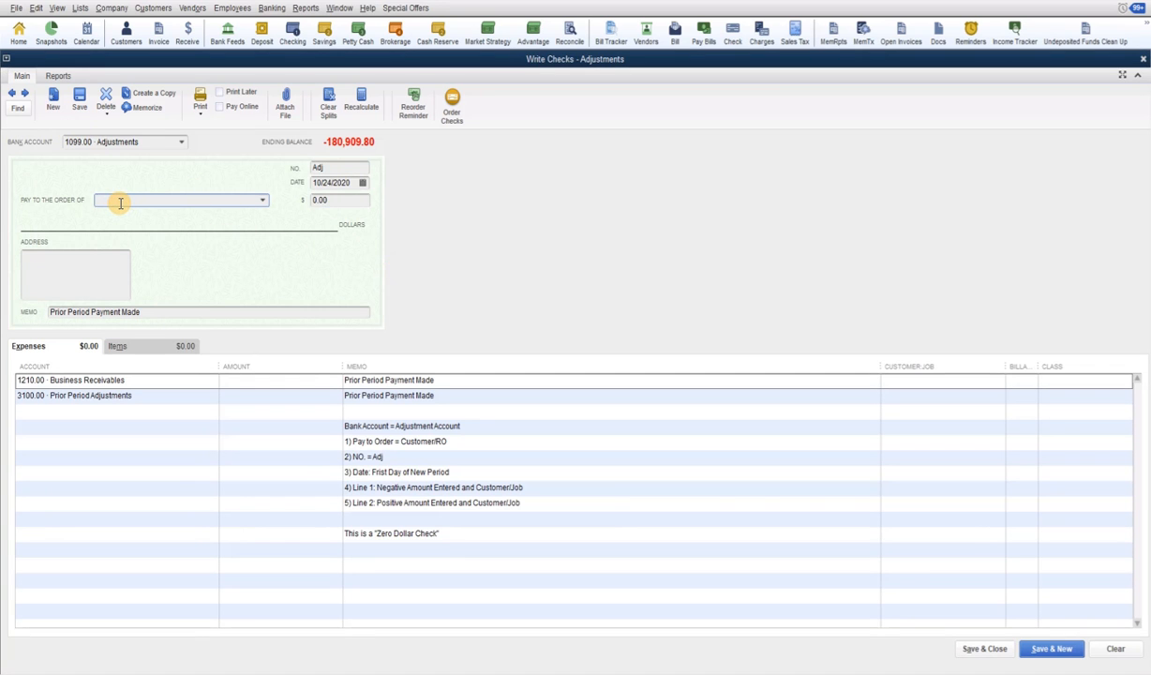
Make the check payable to job 13474 and date it 01/01/2020
type("1")
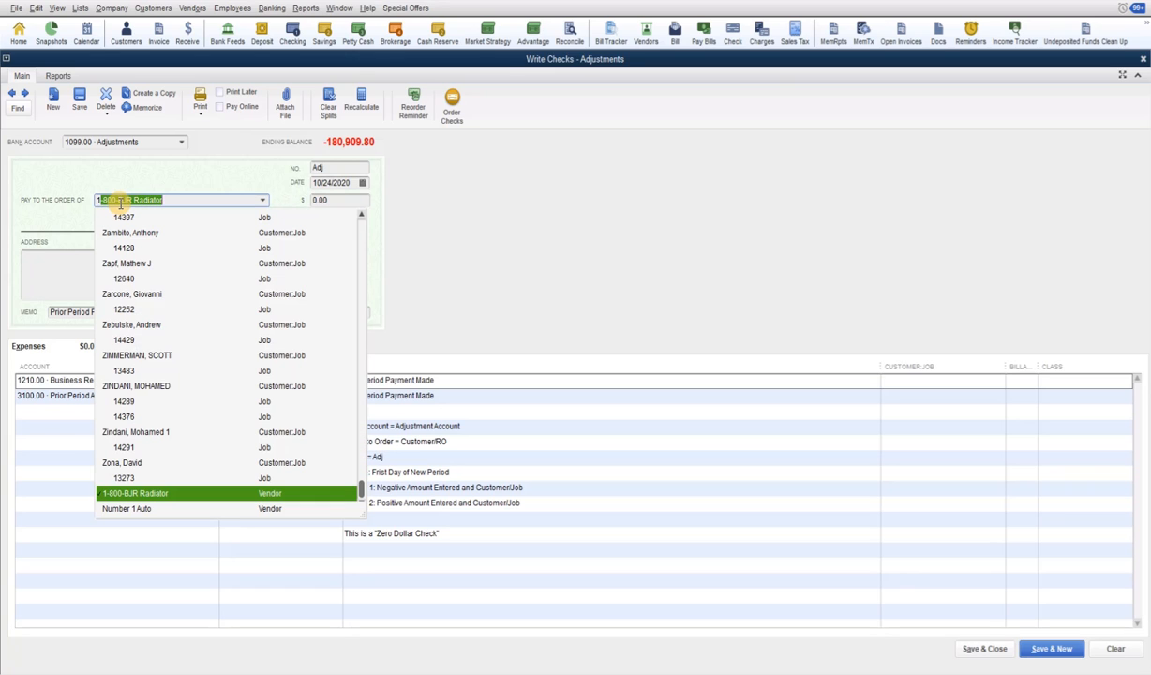
type("3474")
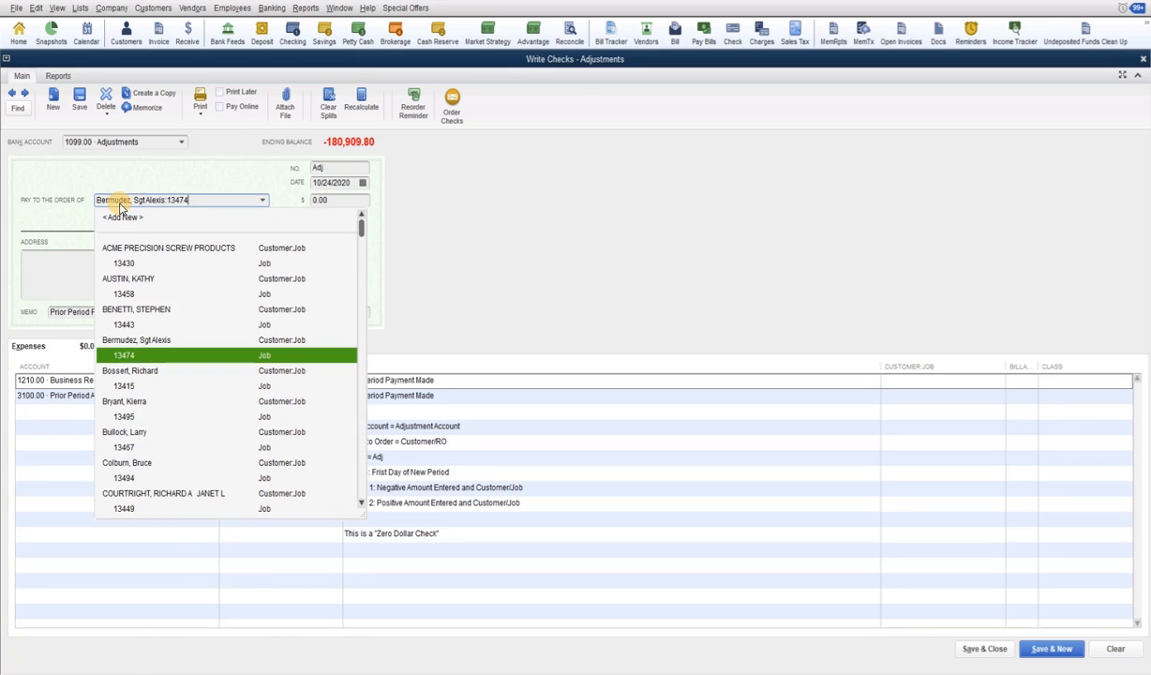
key("Tab")
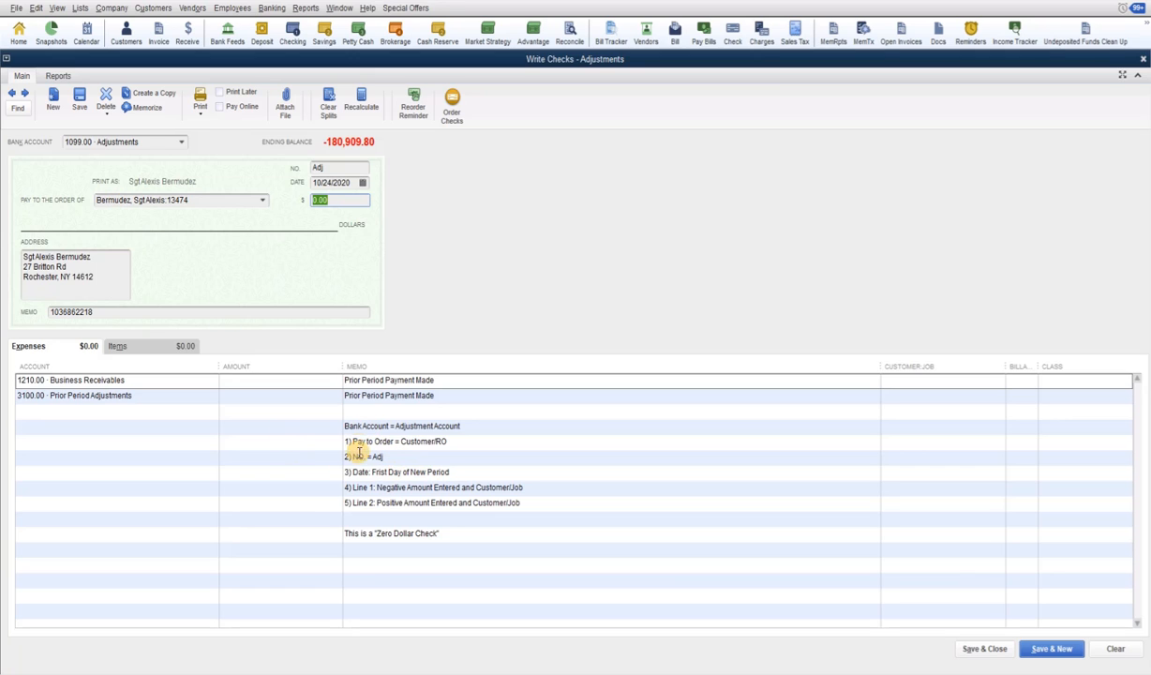
left_click(354, 181)
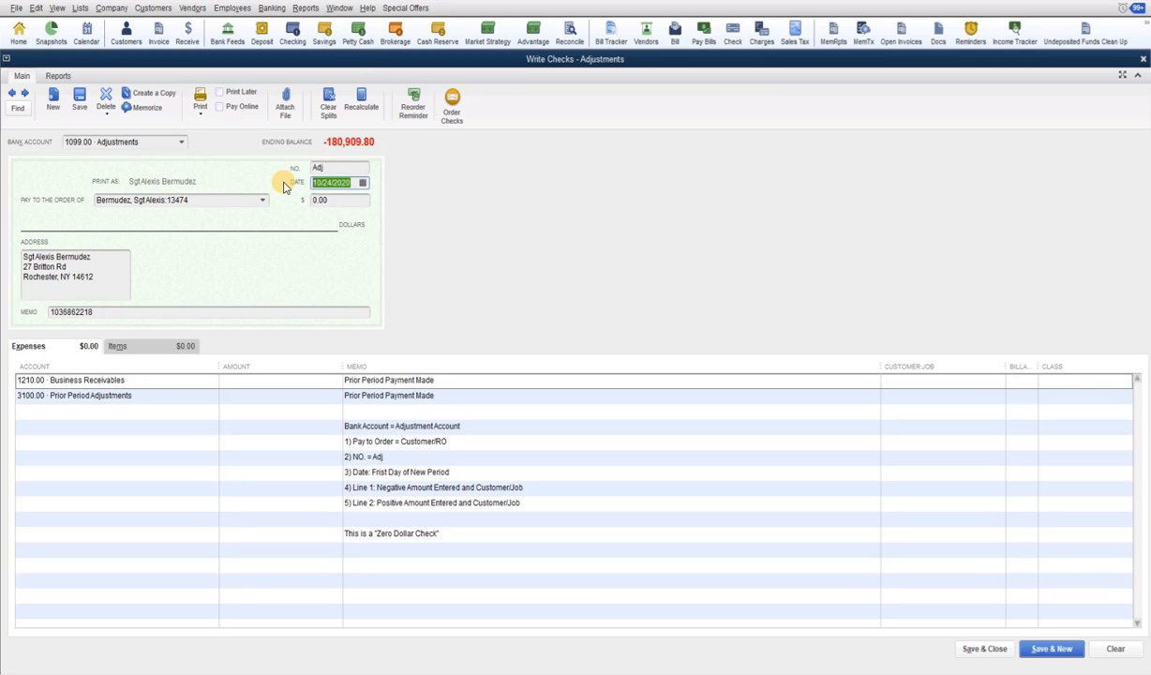
type("010120")
key("Tab")
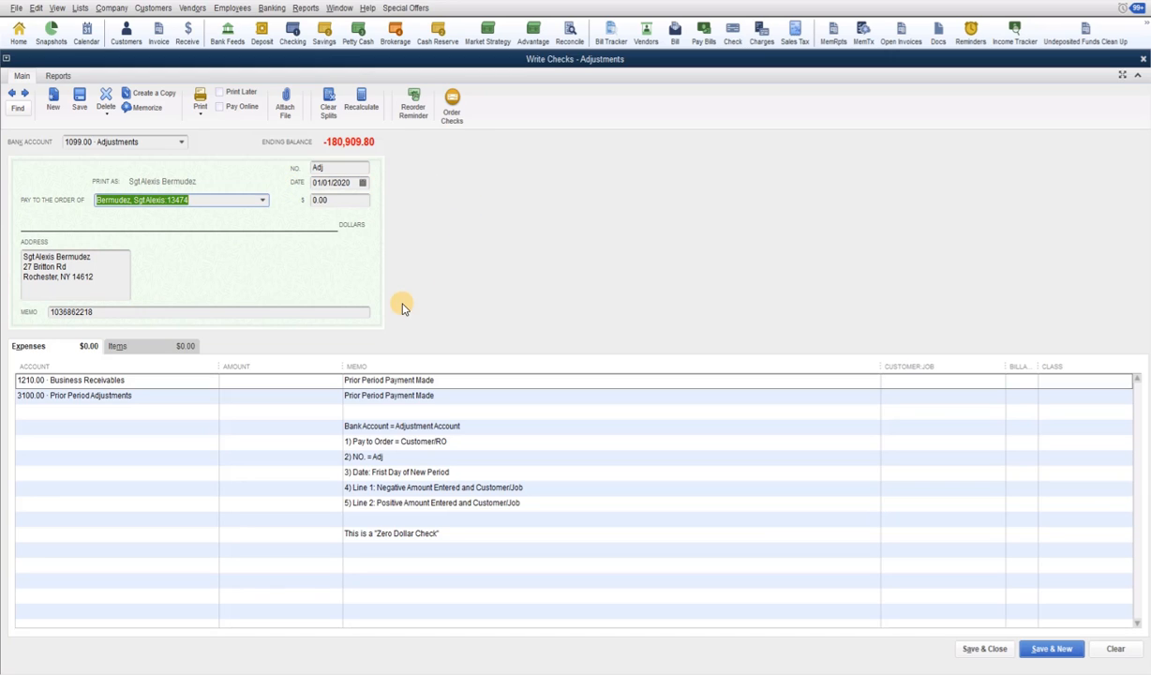
Replace the check memo with 'Prior Period Payment Made' copied from the expense line
left_click(105, 312)
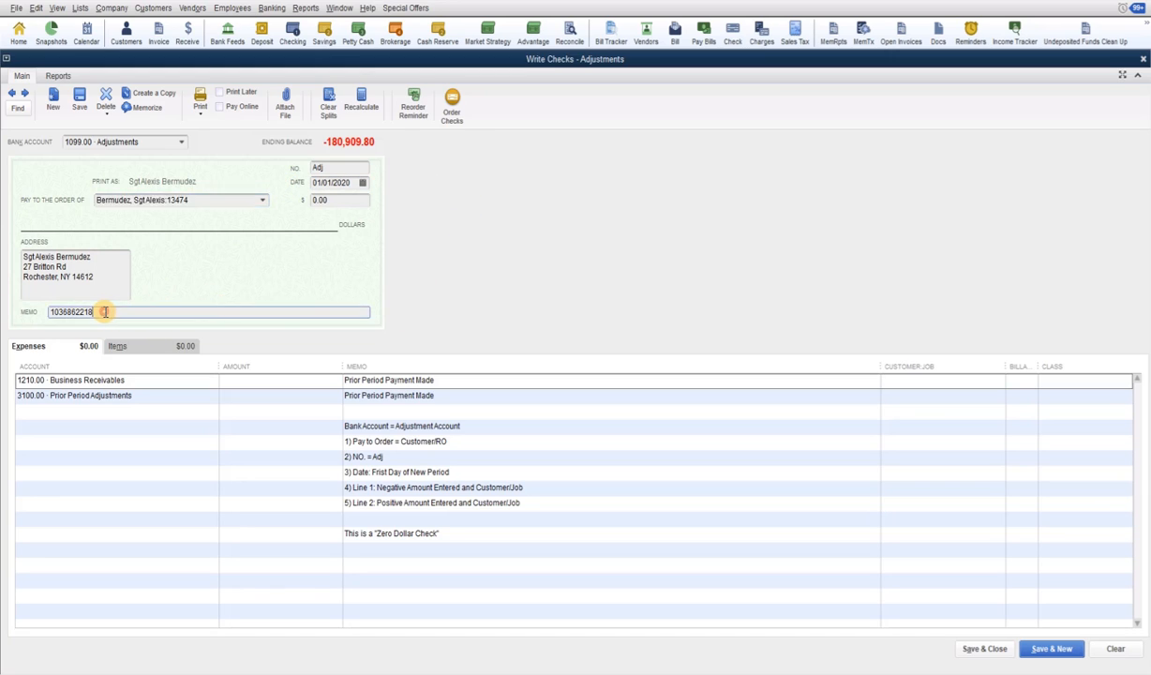
left_click_drag(105, 312, 10, 309)
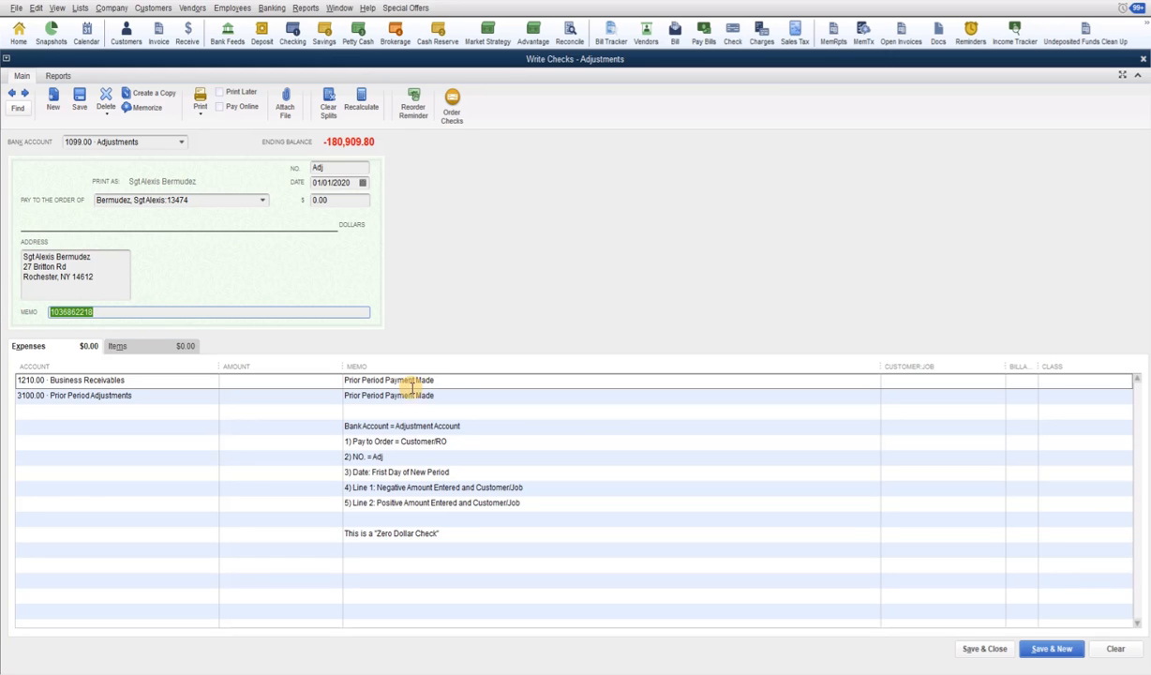
left_click(447, 381)
key("ctrl+c")
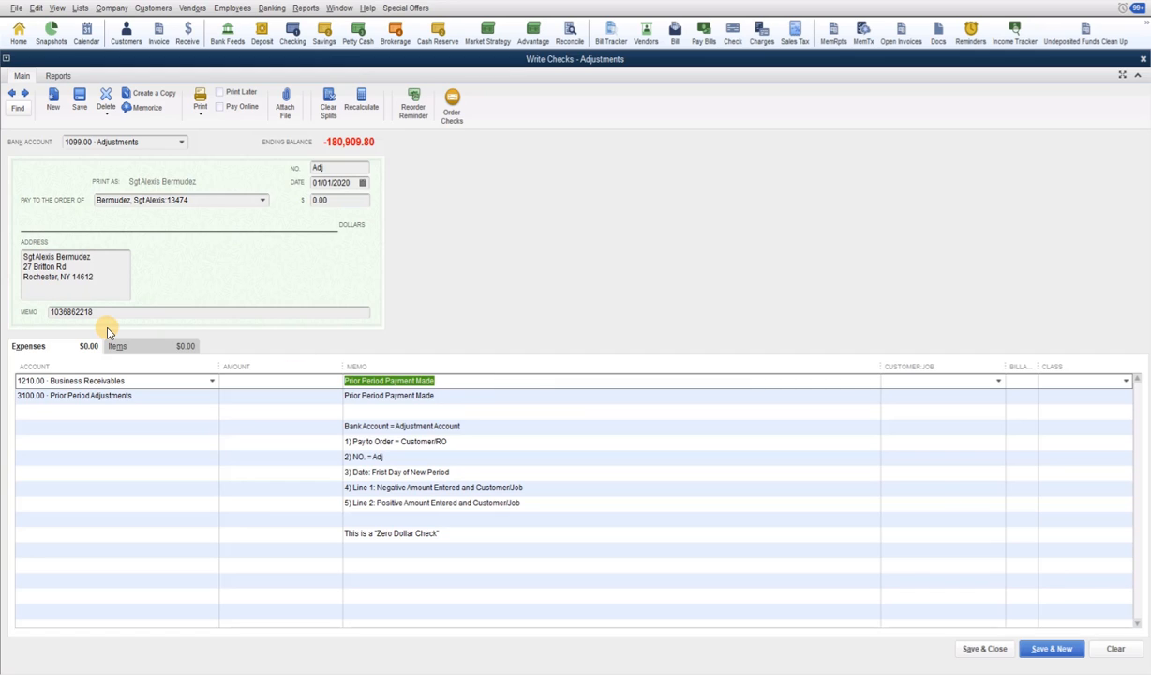
left_click(92, 312)
left_click_drag(70, 303, 34, 294)
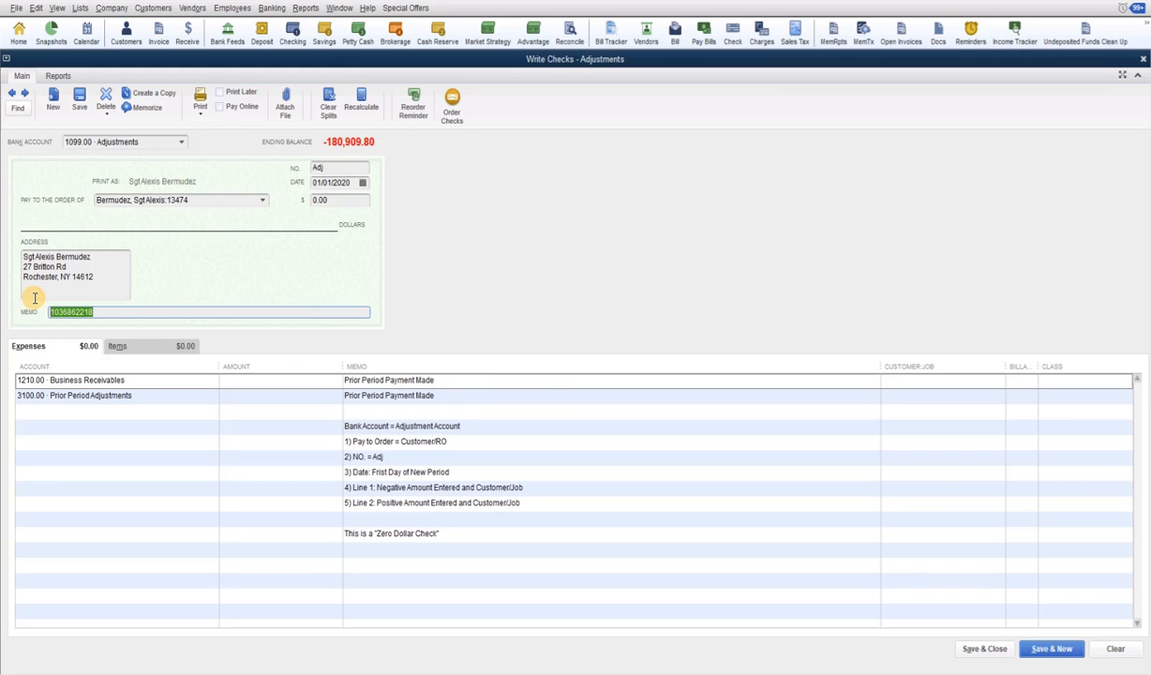
key("ctrl+v")
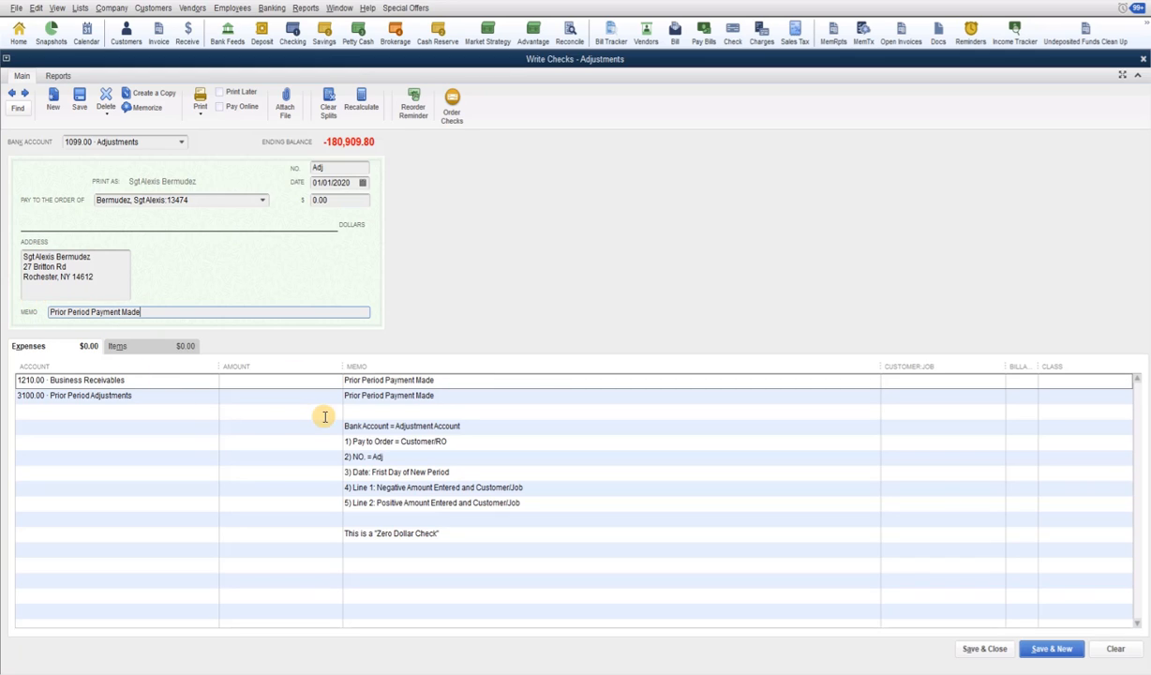
Enter -598.49 on Business Receivables and 598.49 on Prior Period Adjustments, both for job 13474
left_click(291, 380)
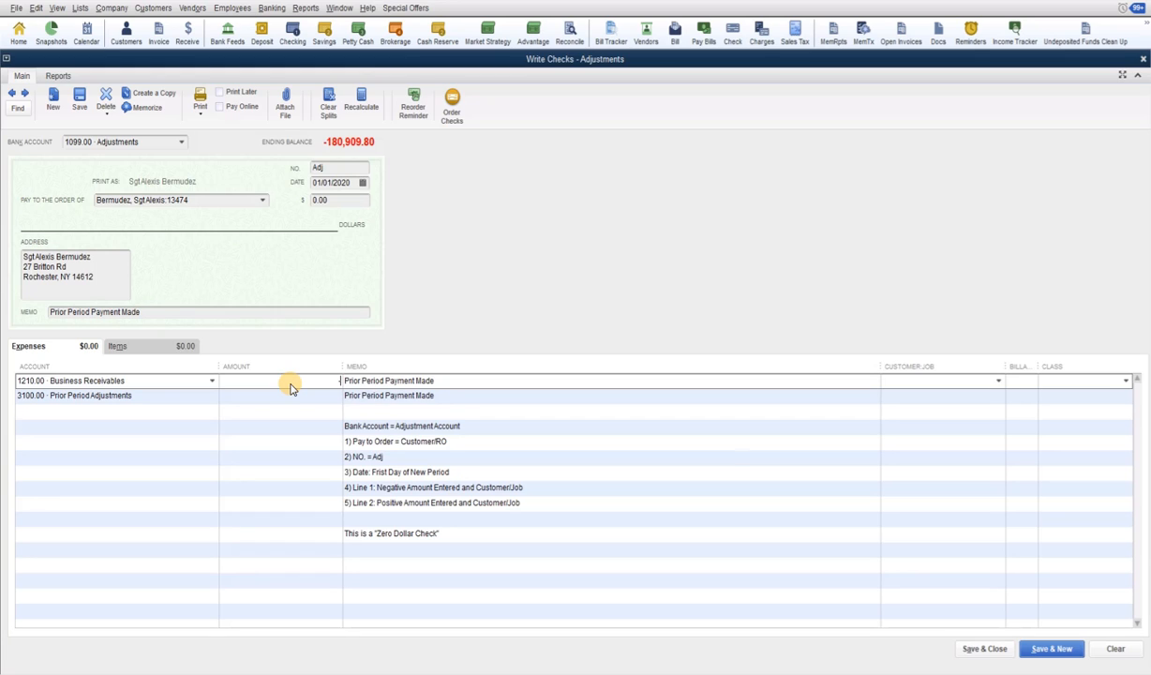
type("-598.49")
key("Tab")
key("Tab")
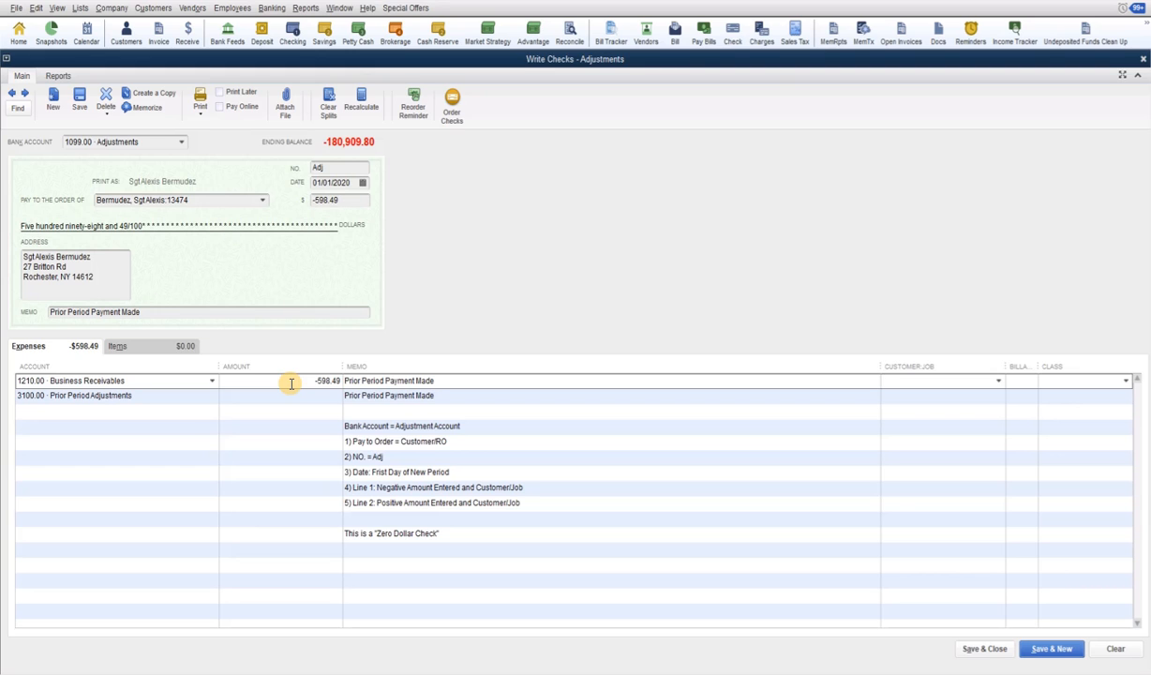
type("134")
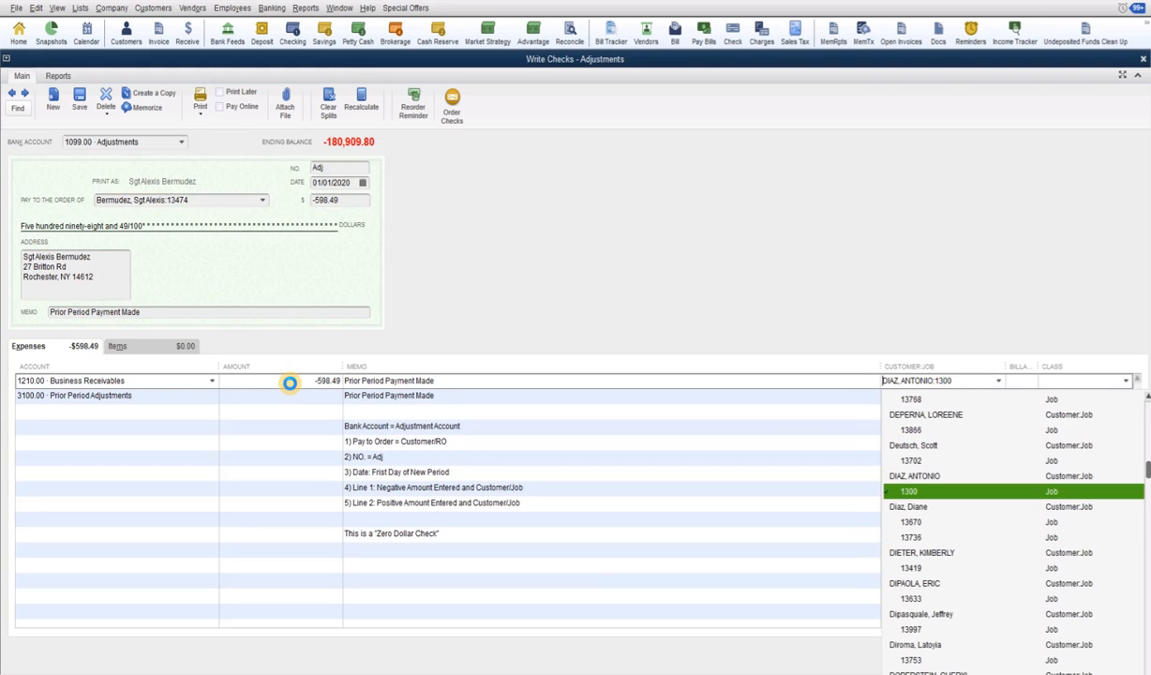
type("74")
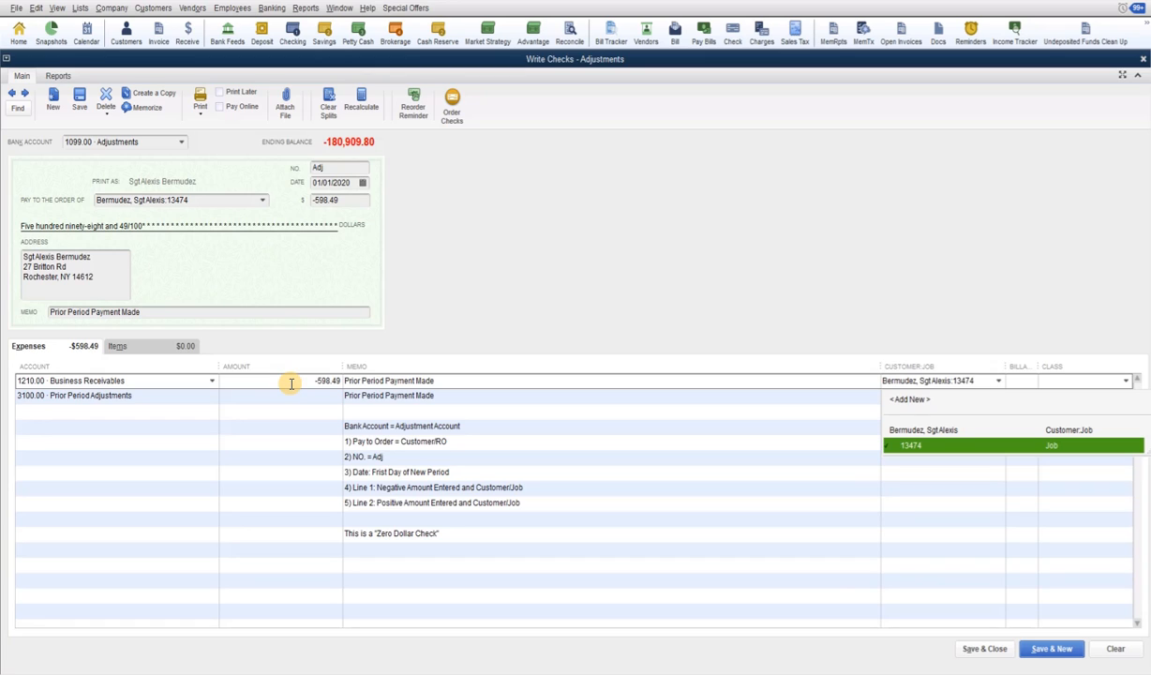
key("Tab")
key("Tab")
key("Tab")
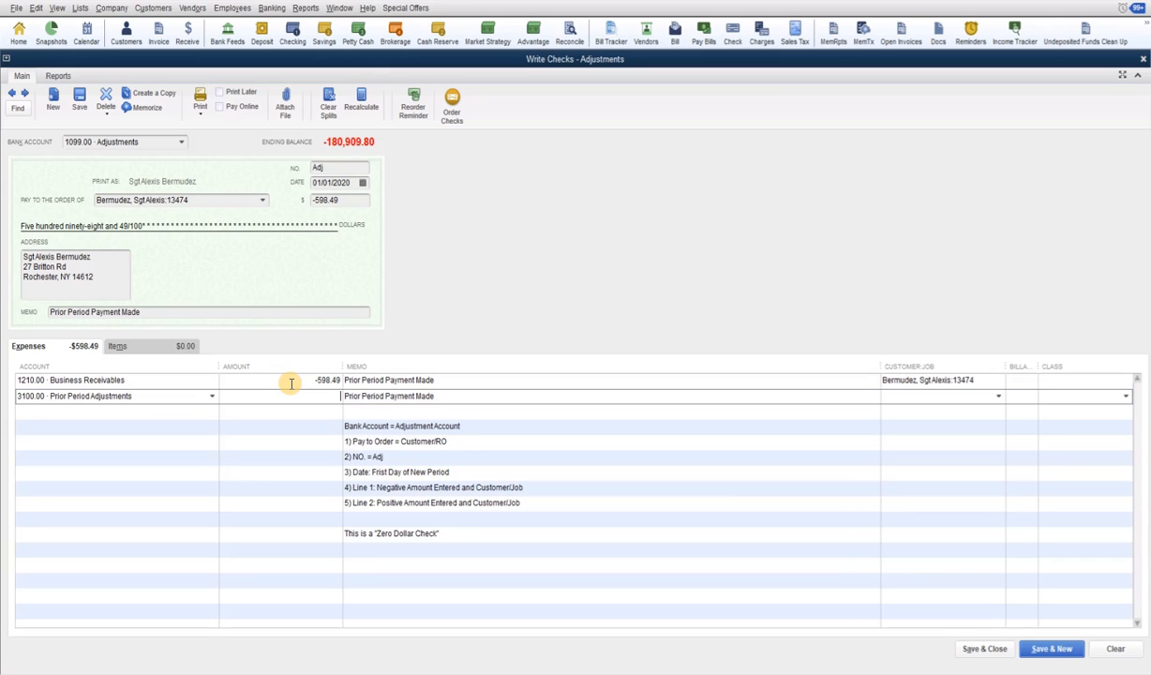
type("598.49")
key("Tab")
key("Tab")
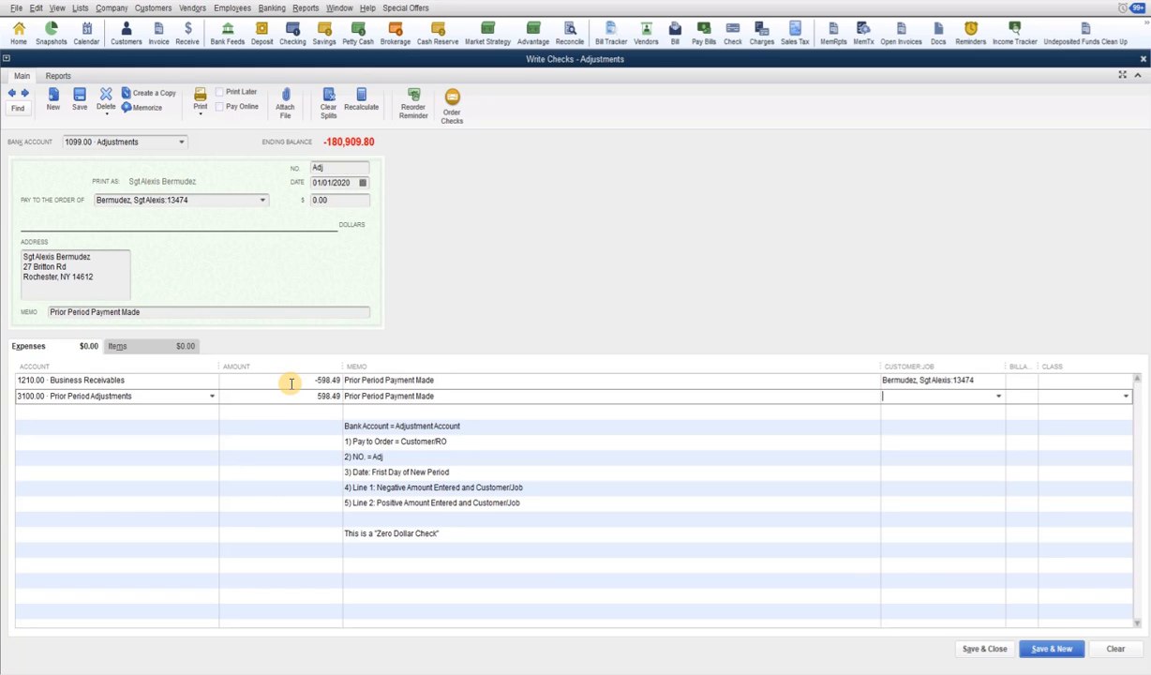
type("13474")
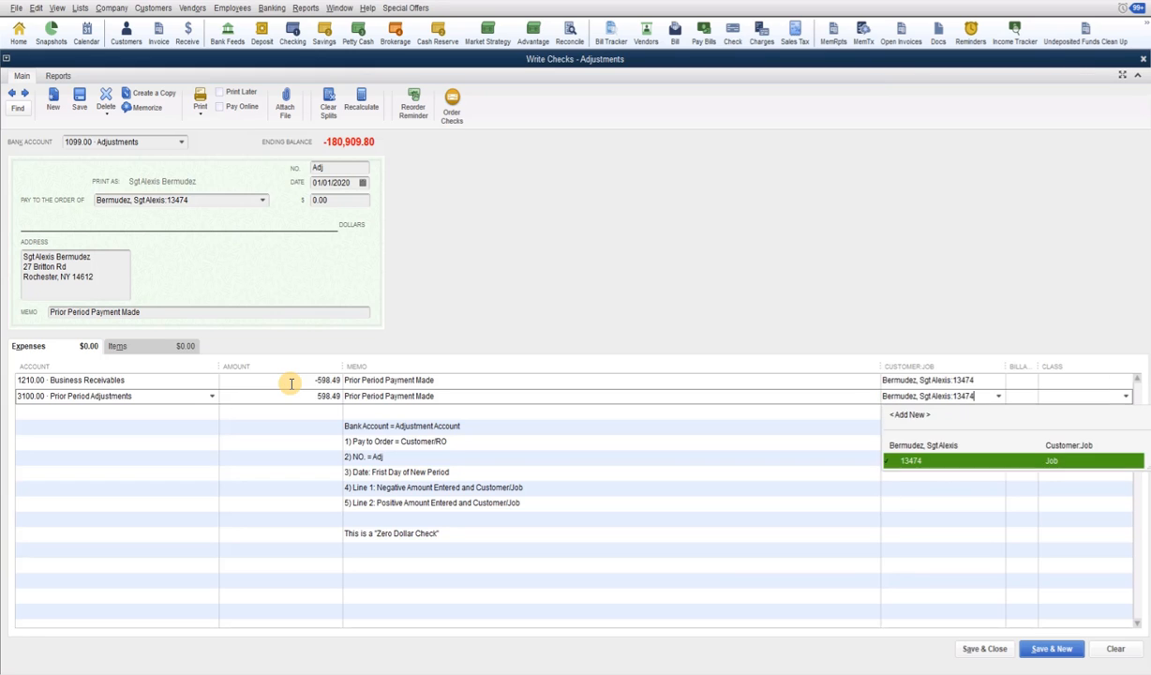
key("Tab")
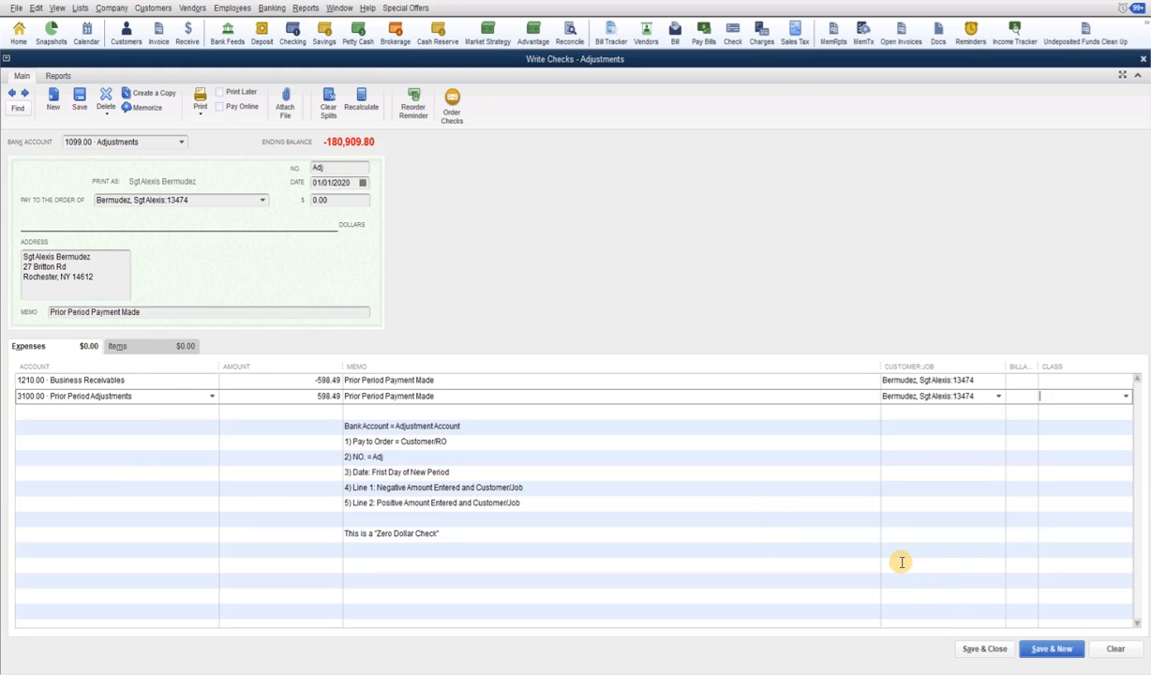
Save the 0.00 adjustment check despite the past-date warning, then close the memorized lists to reveal the report
key("Return")
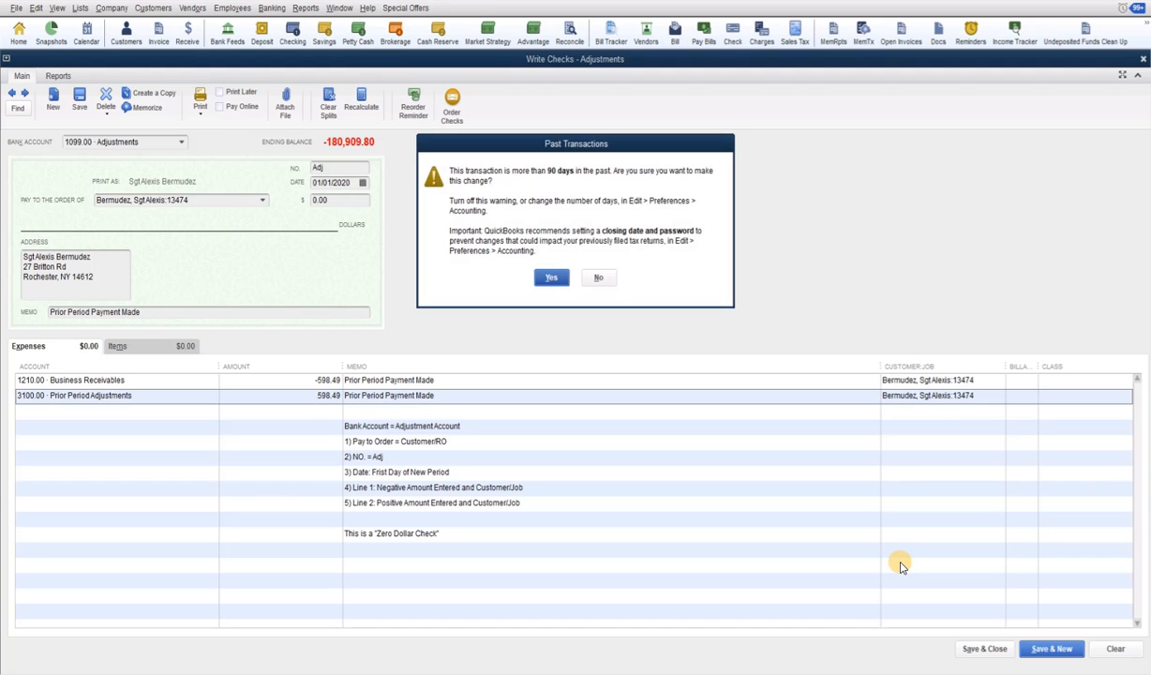
key("Return")
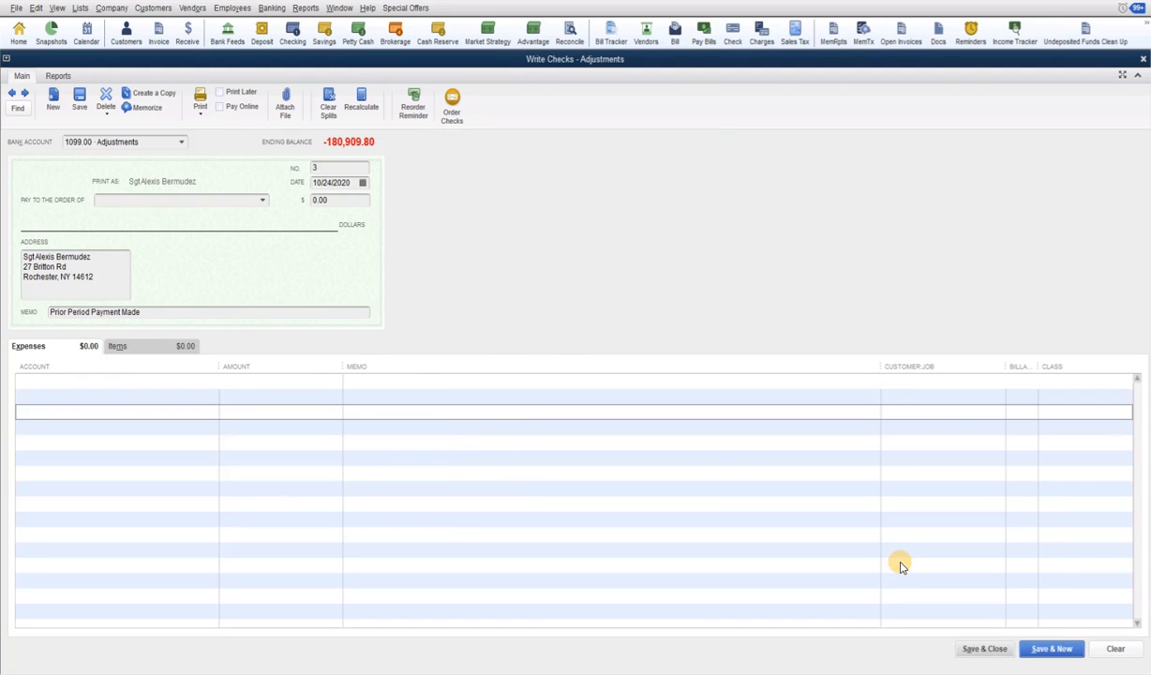
key("ctrl+t")
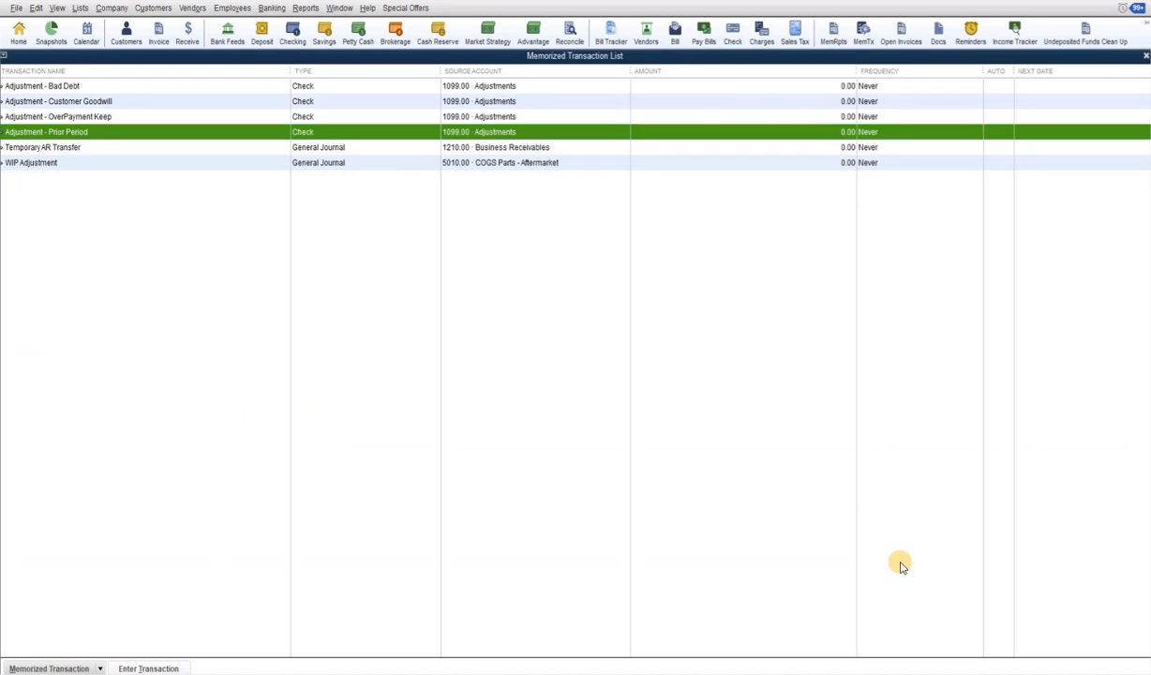
key("Escape")
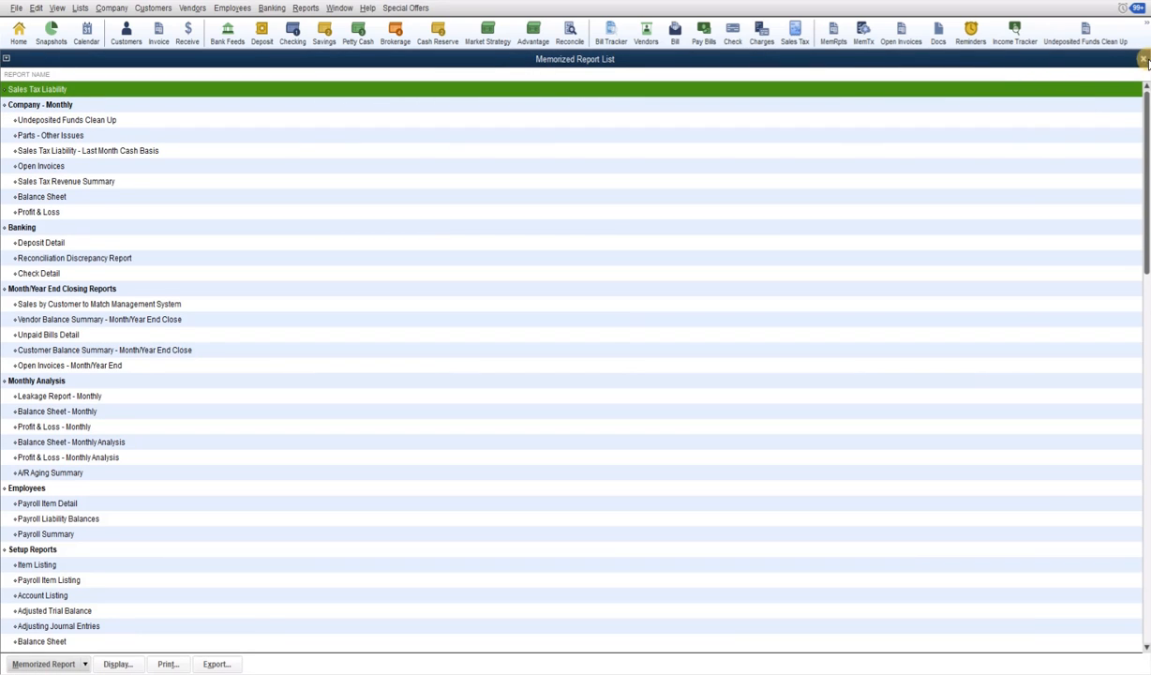
left_click(1143, 59)
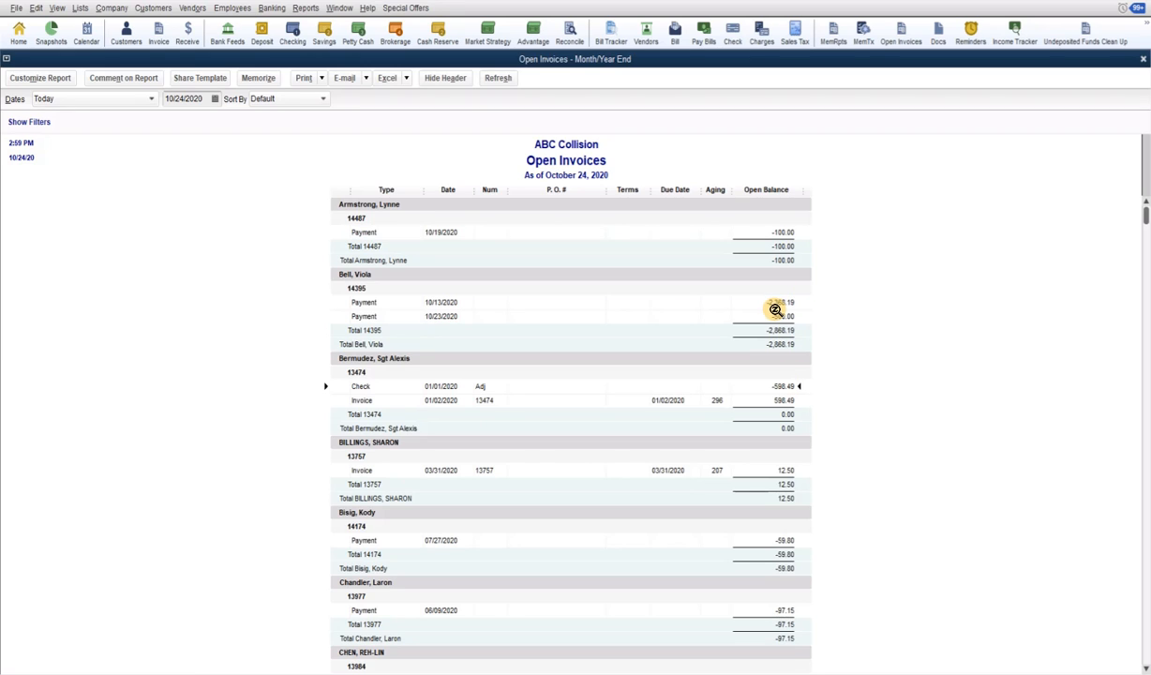
Apply the 598.49 credit to invoice 13474 and close the now-paid invoice
double_click(785, 400)
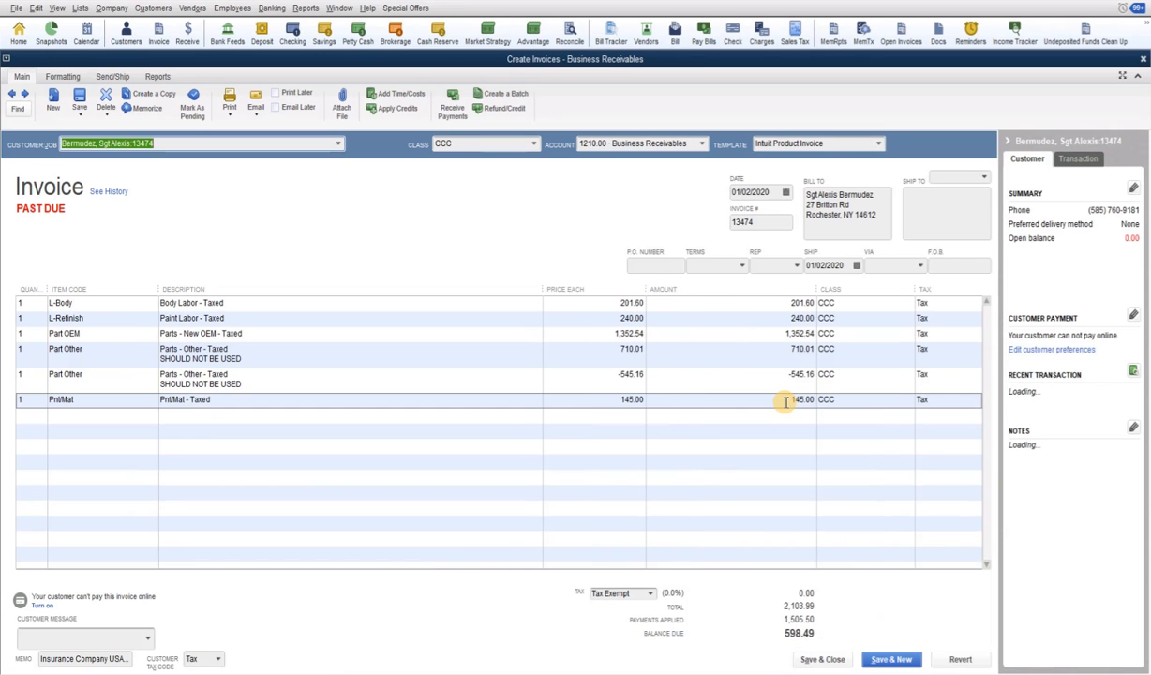
left_click(389, 109)
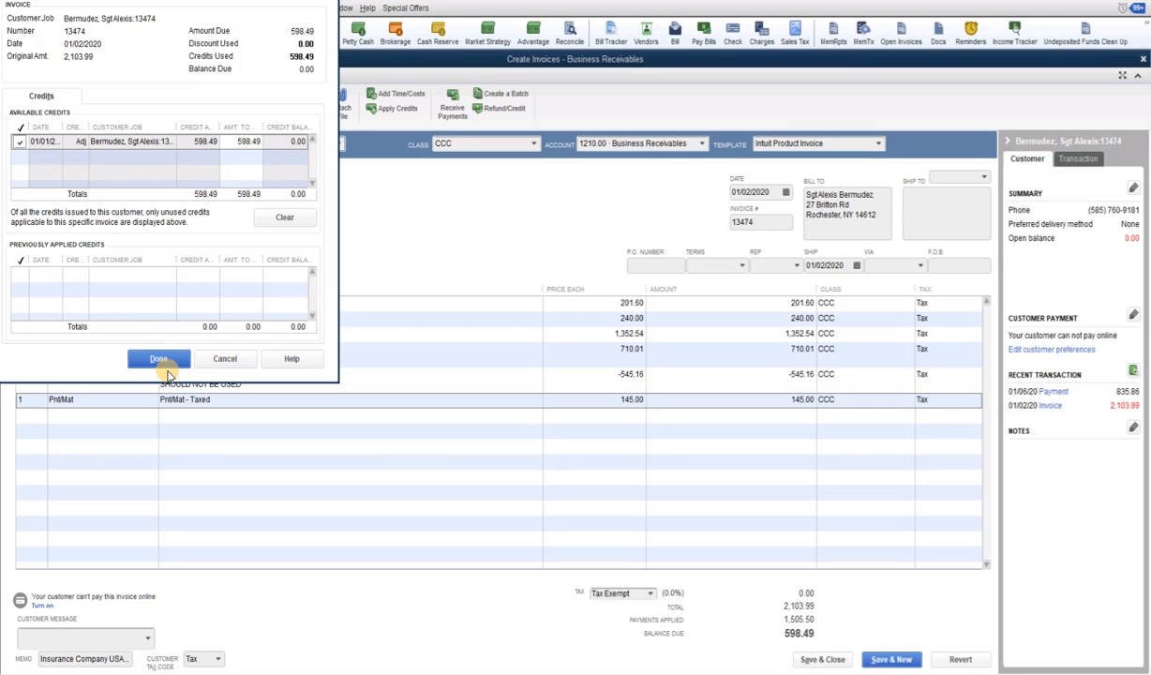
left_click(165, 361)
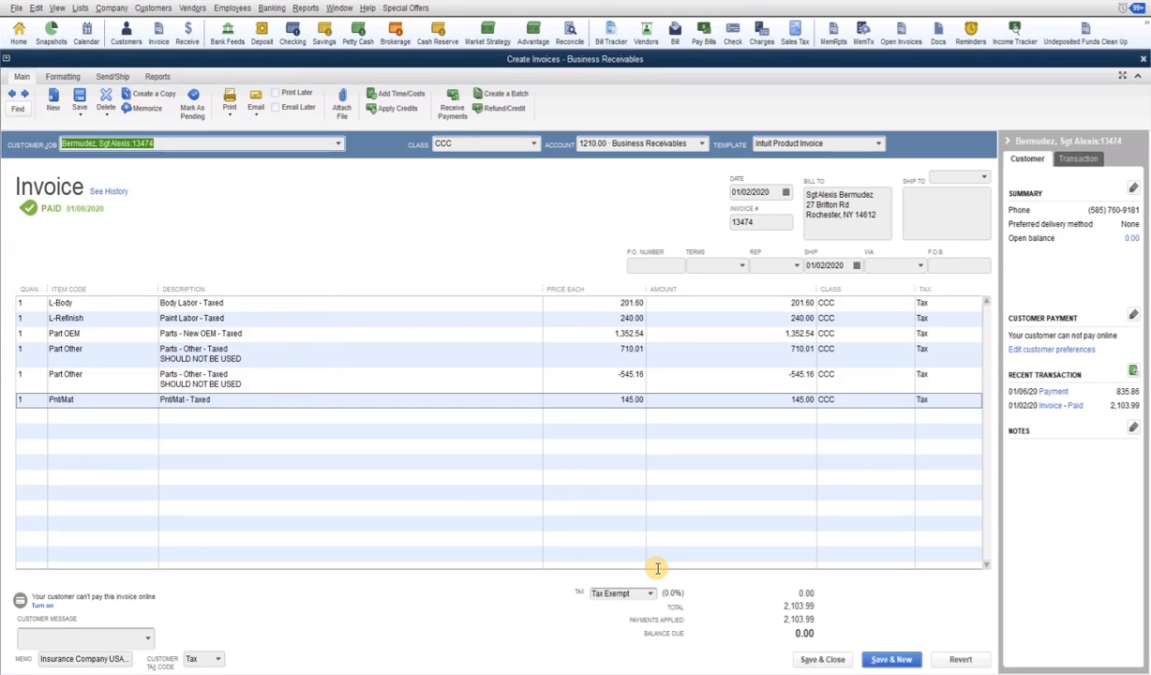
key("Escape")
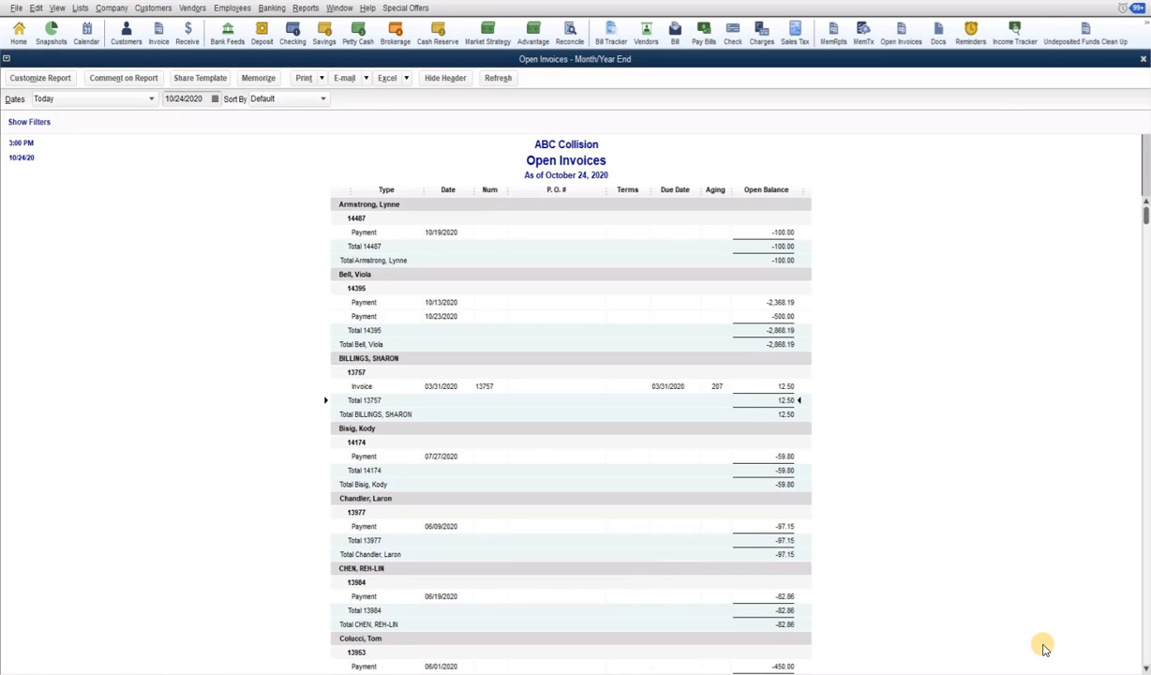